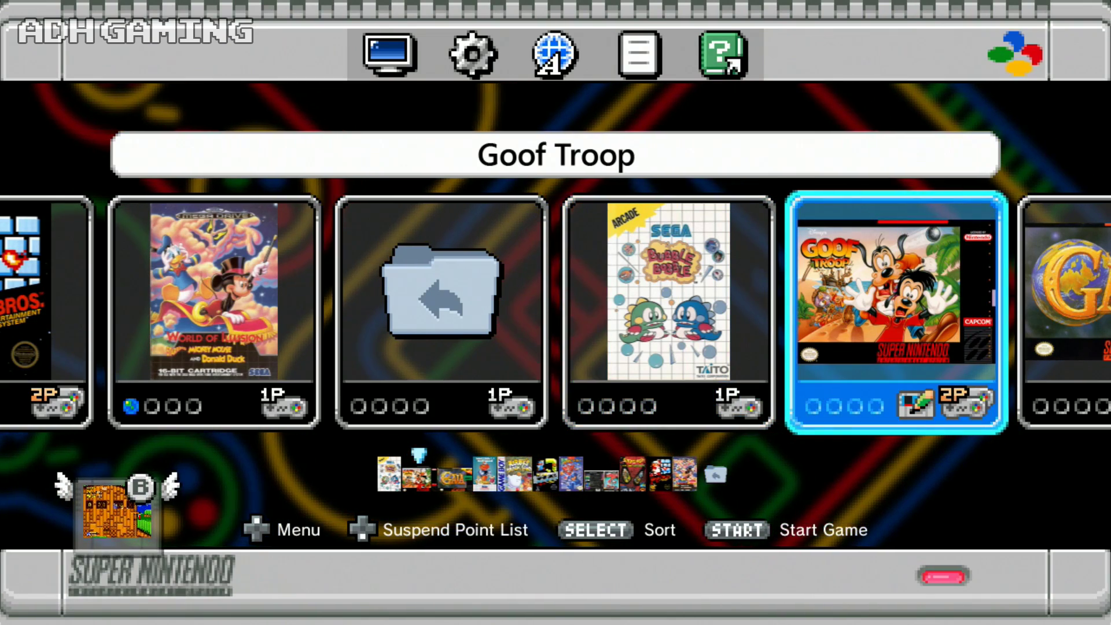
Step: Browse past Goof Troop, Kirby's Dream Land and Mega Man 5, then launch Sonic the Hedgehog 2
key("Right")
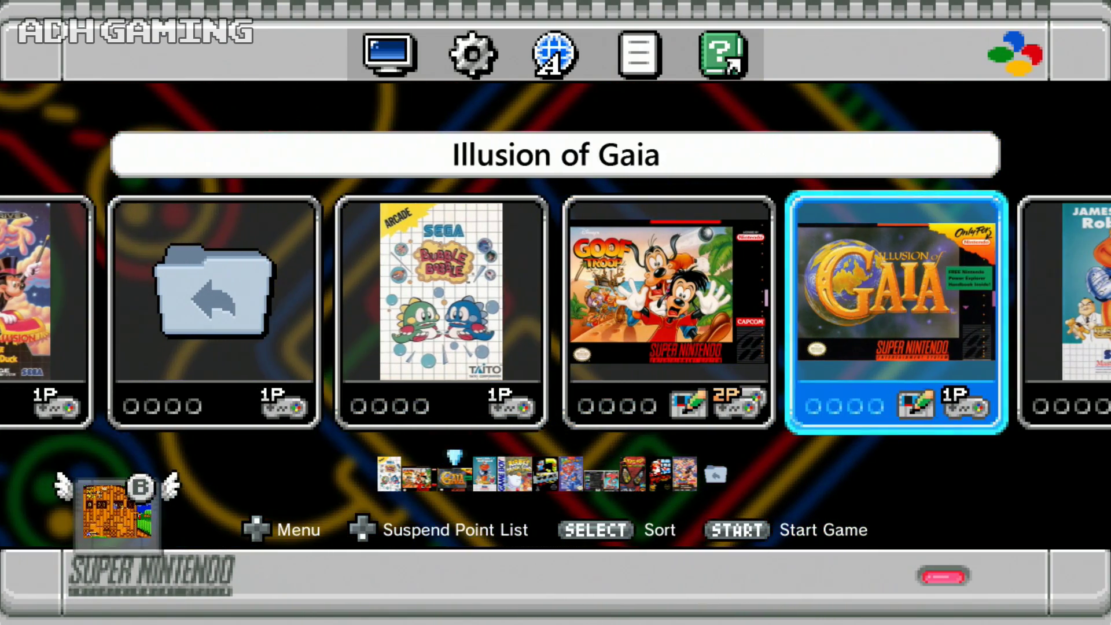
key("Right")
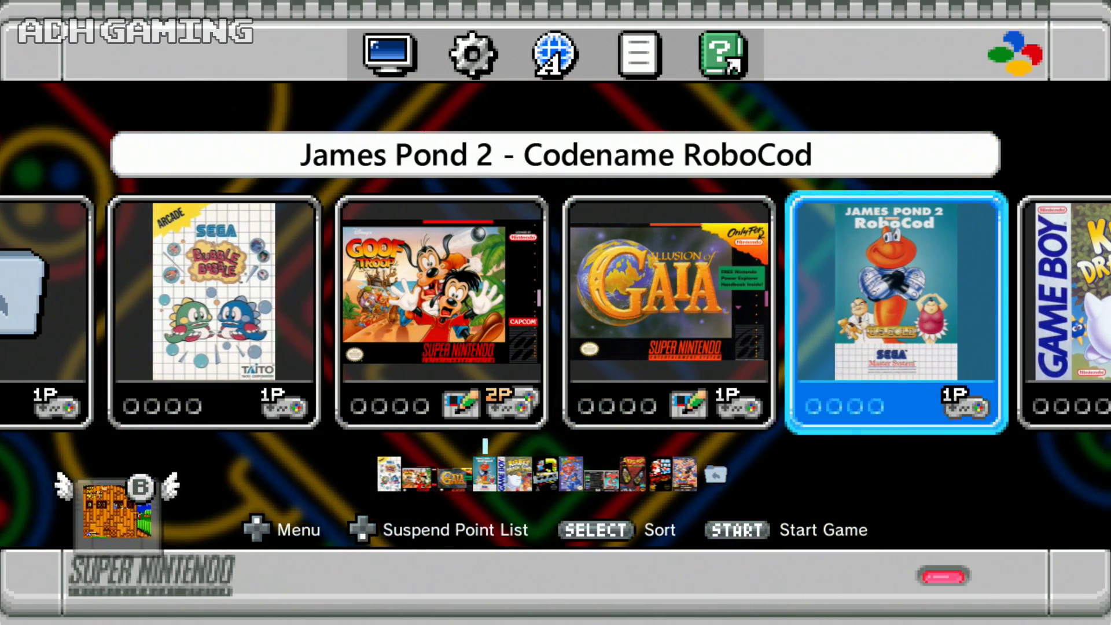
key("Right")
key("Right")
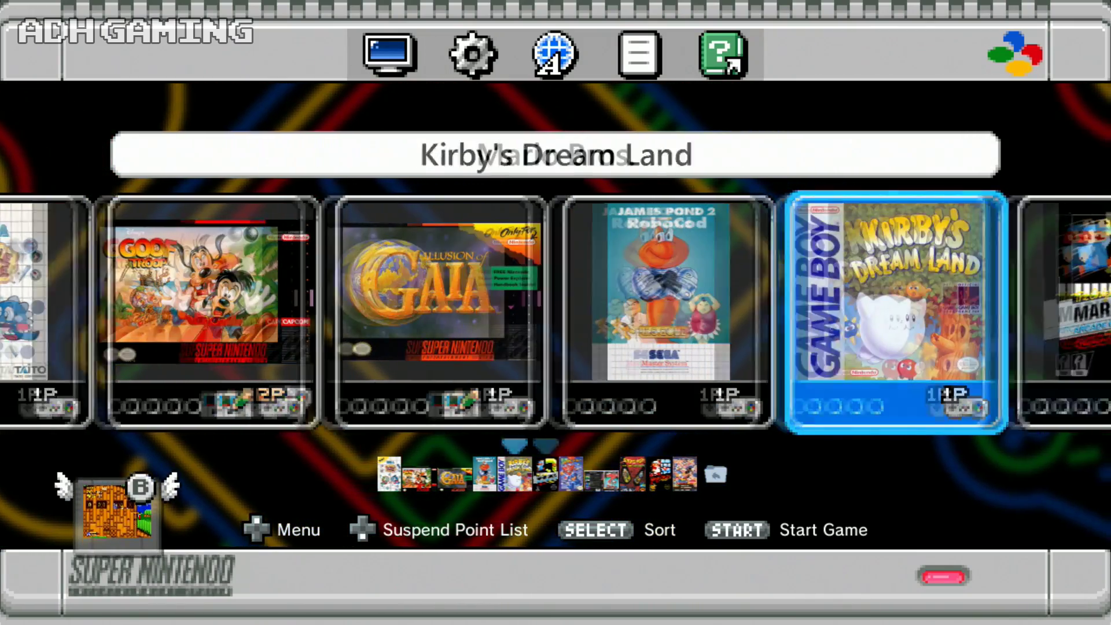
key("Right")
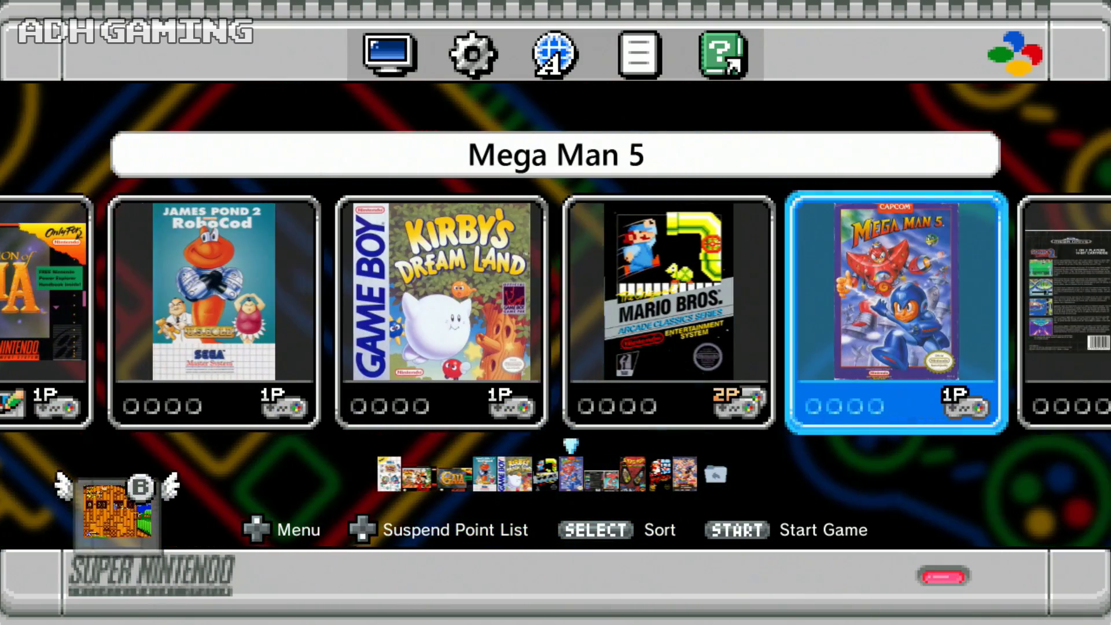
key("Right")
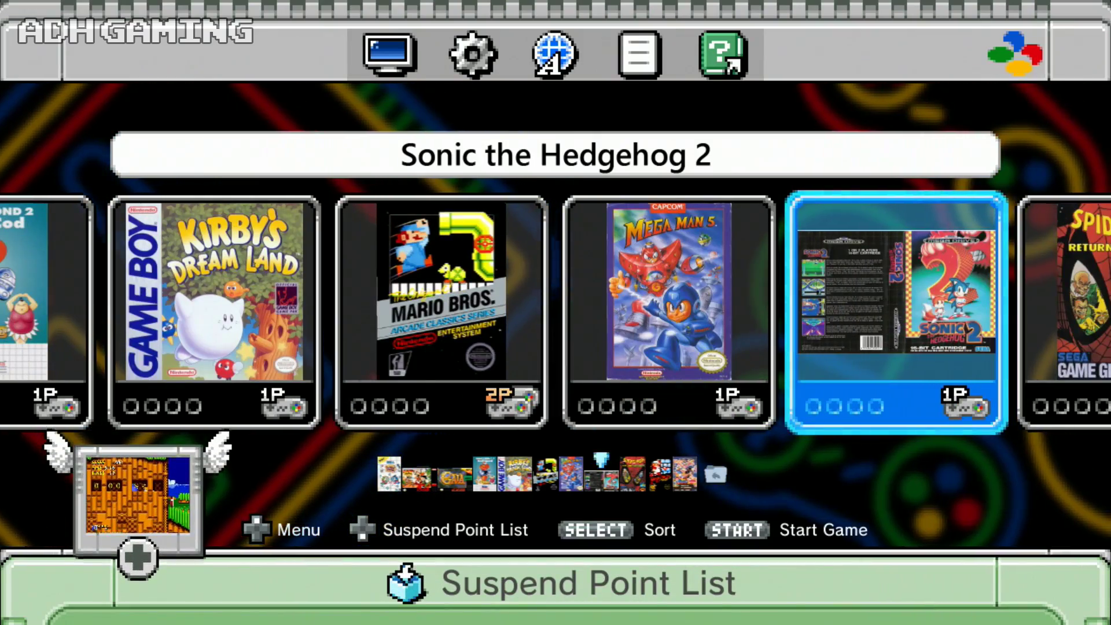
key("Right")
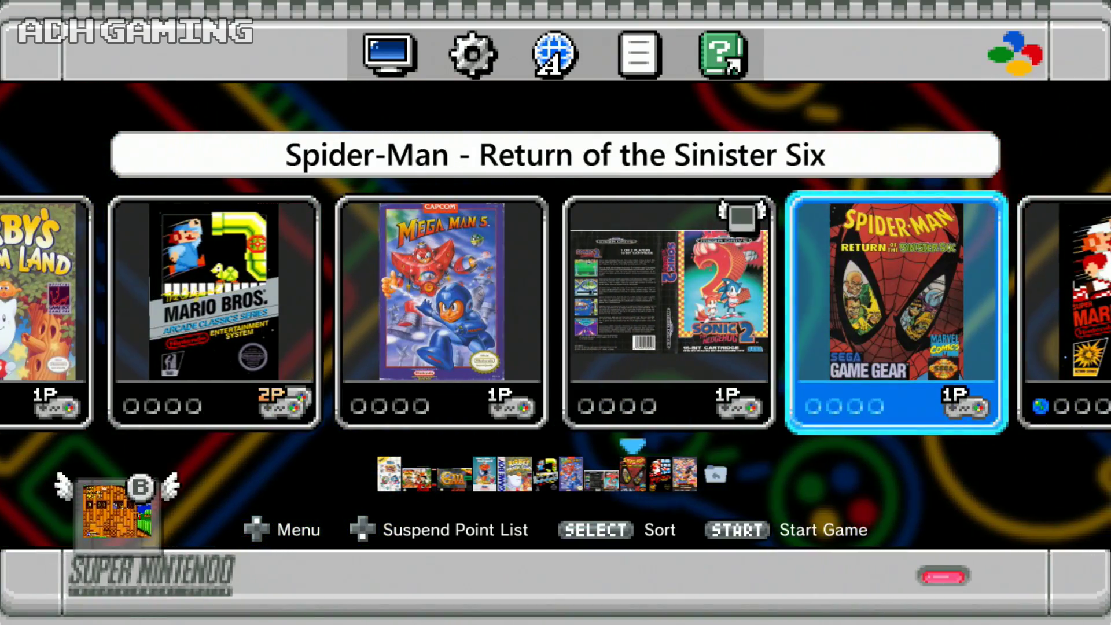
key("Right")
key("Right")
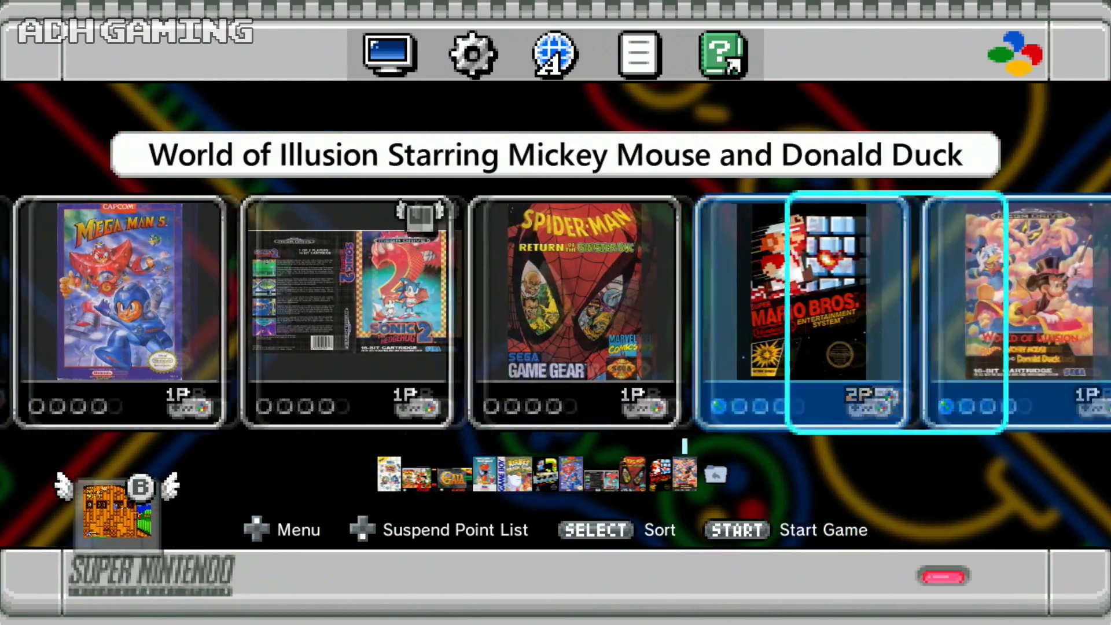
key("Right")
key("Right")
key("Right")
key("Right")
key("Right")
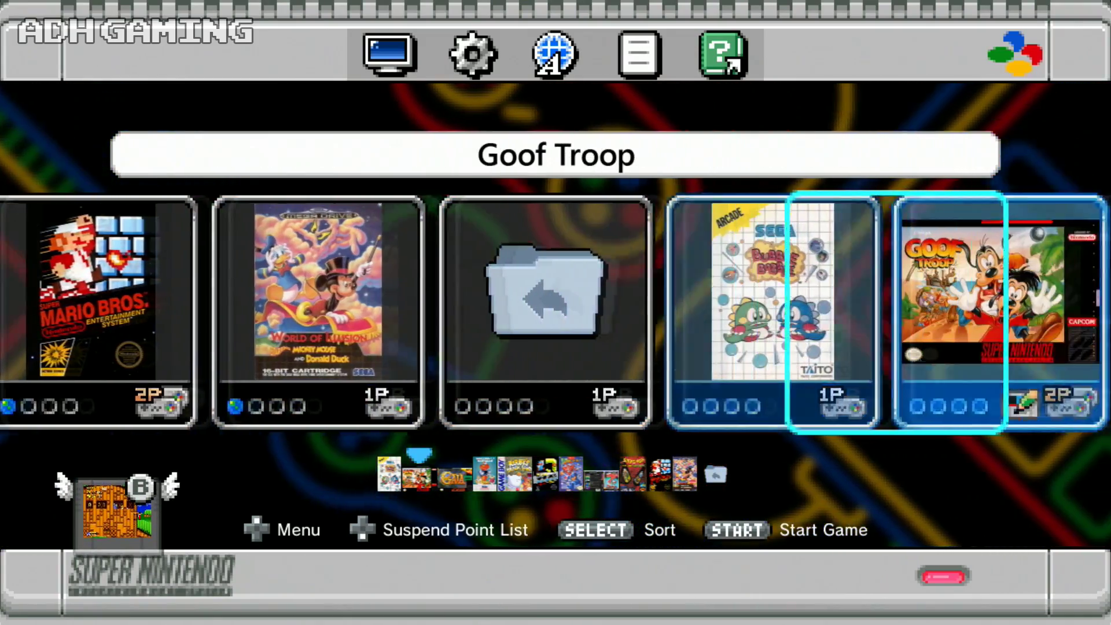
key("Right")
key("Right")
key("Right")
key("Right")
key("Right")
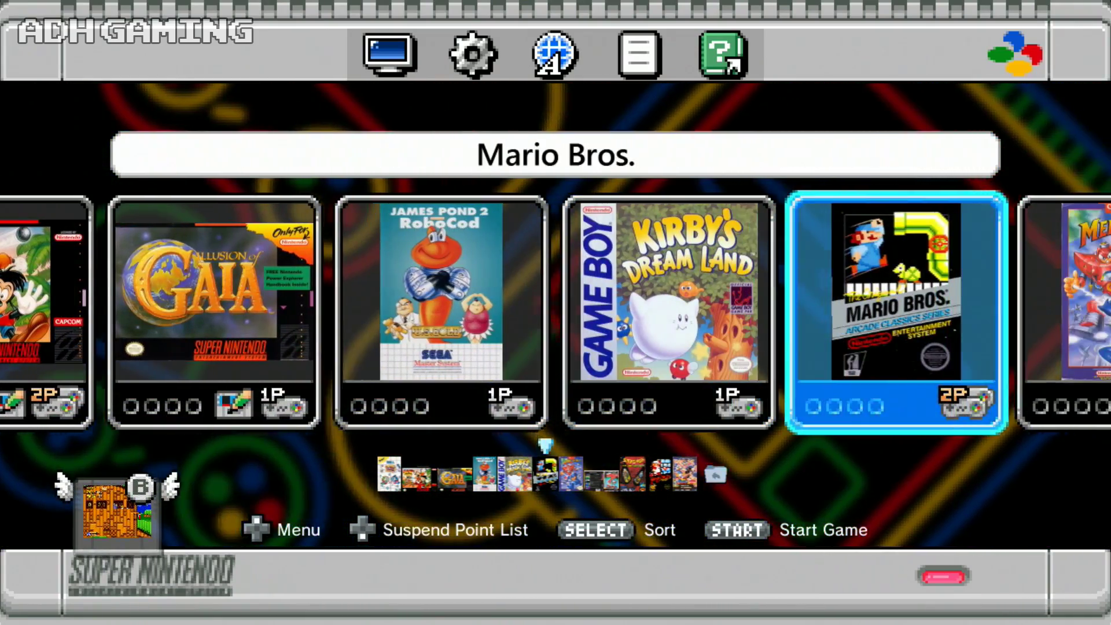
key("Left")
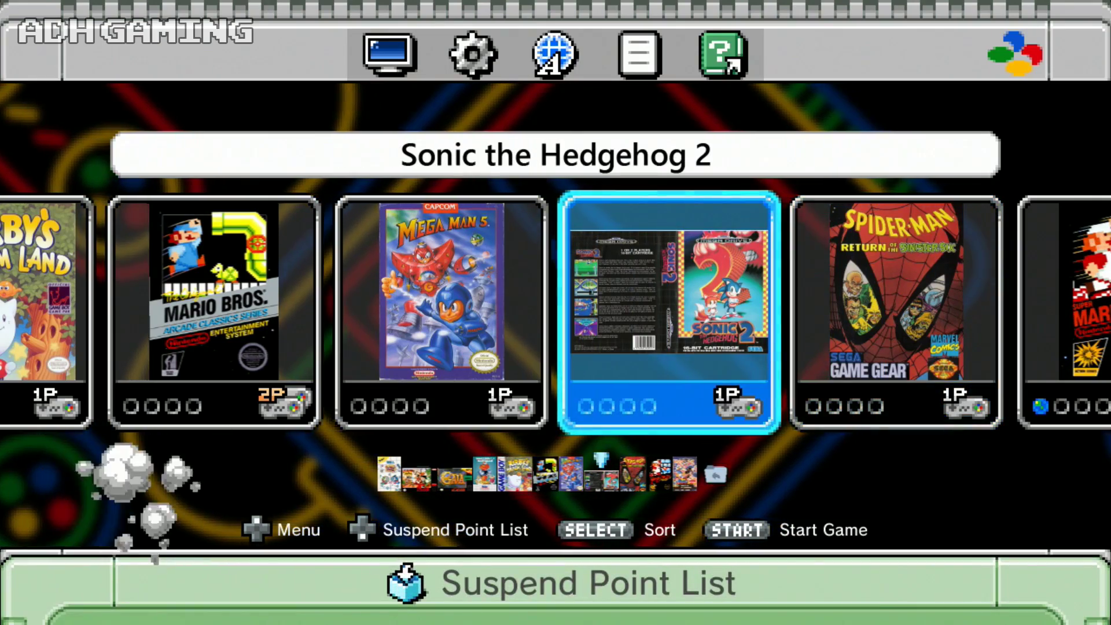
key("Return")
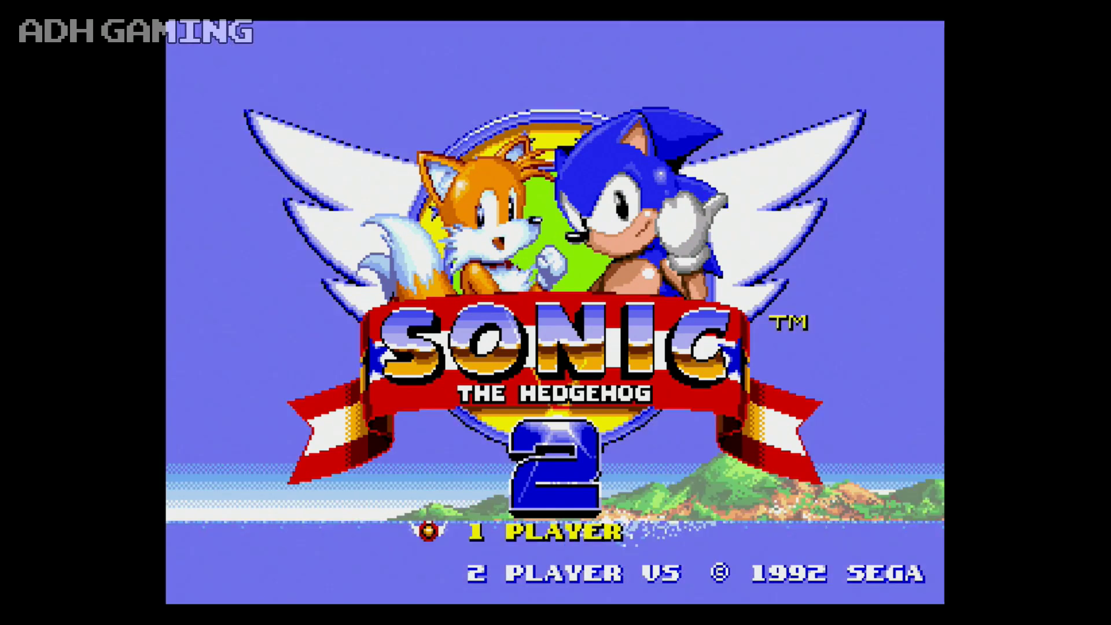
Step: Start a 1-player game and run through Emerald Hill Zone 1, hitting a Coconuts badnik and breaking a shield monitor
key("Return")
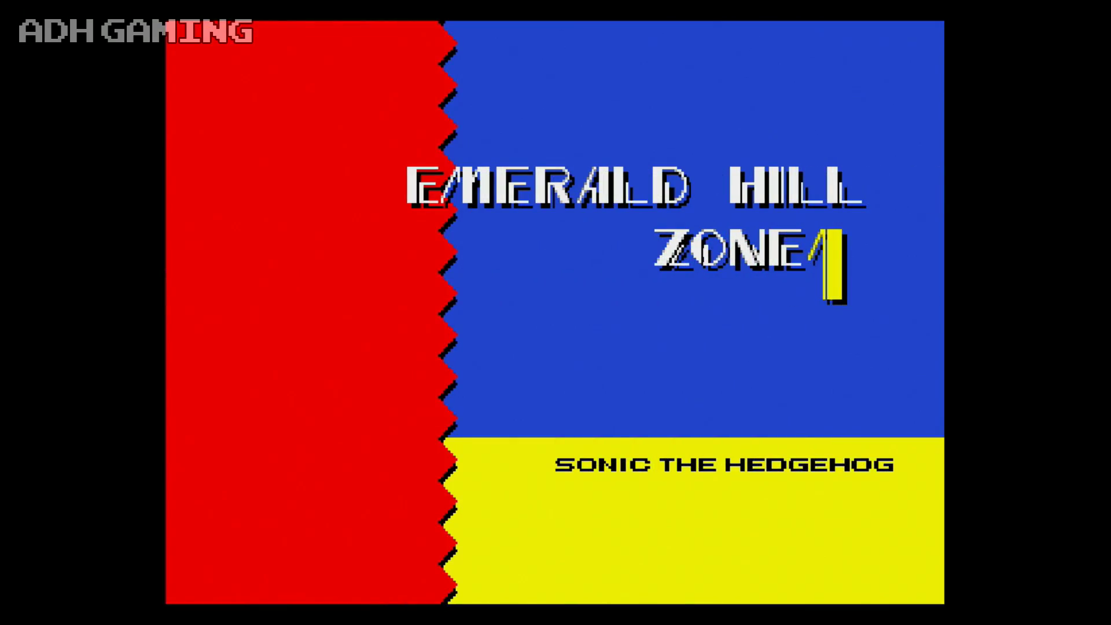
key("z")
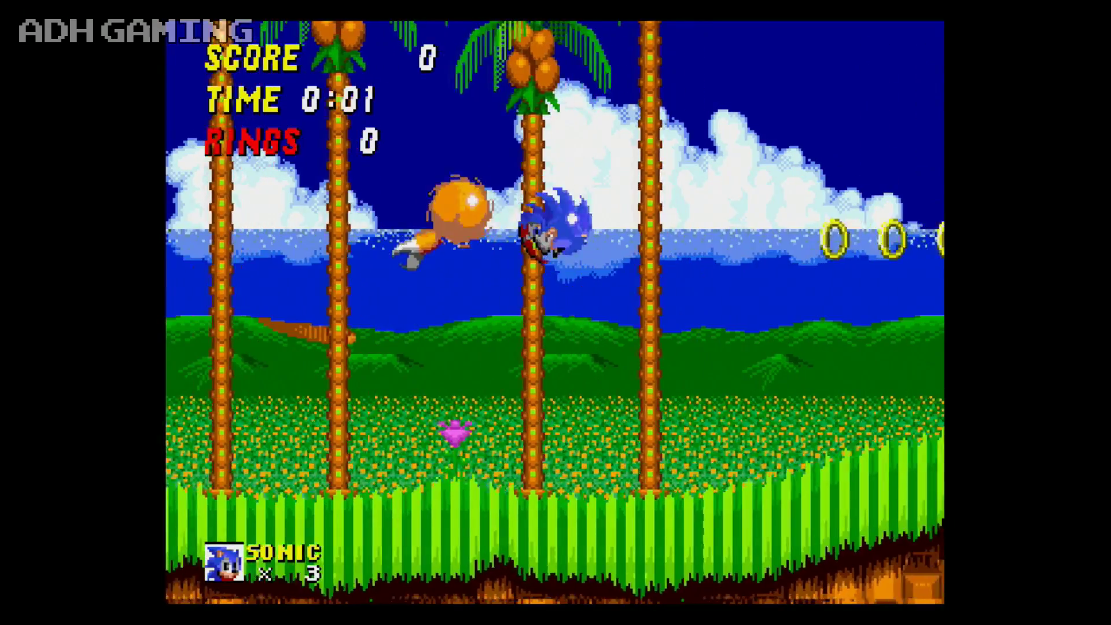
key("Right")
key("z")
key("z")
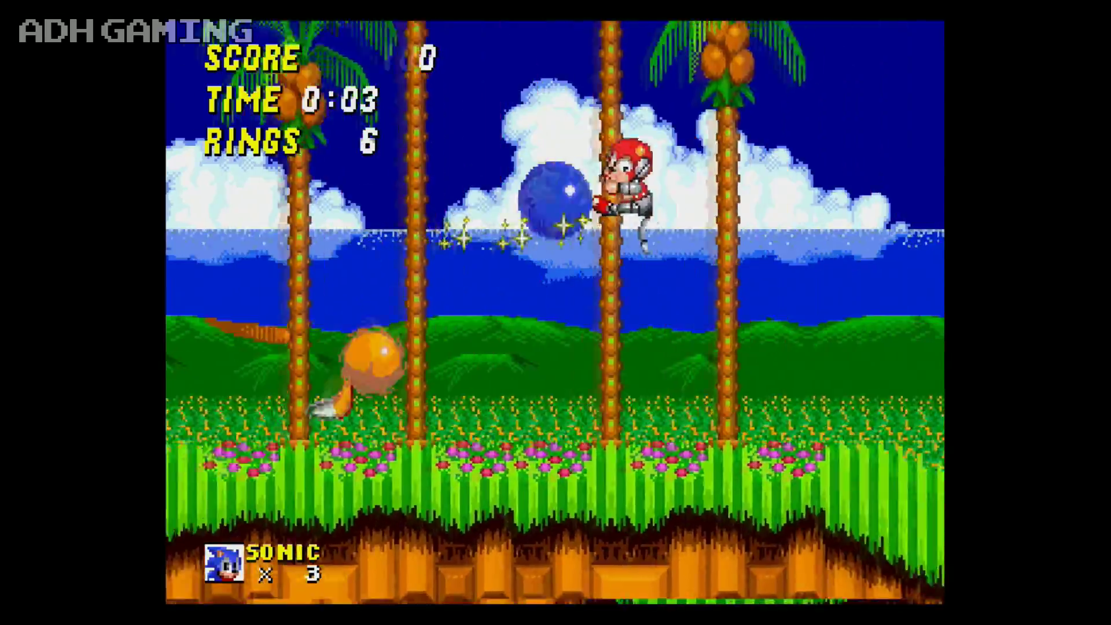
key("z")
key("z")
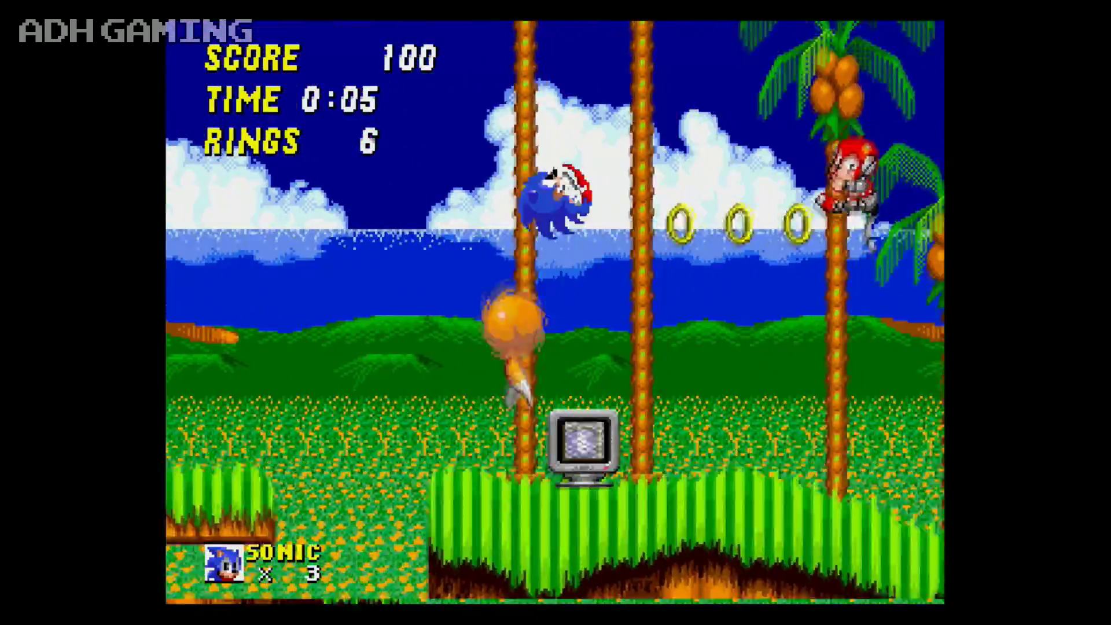
key("z")
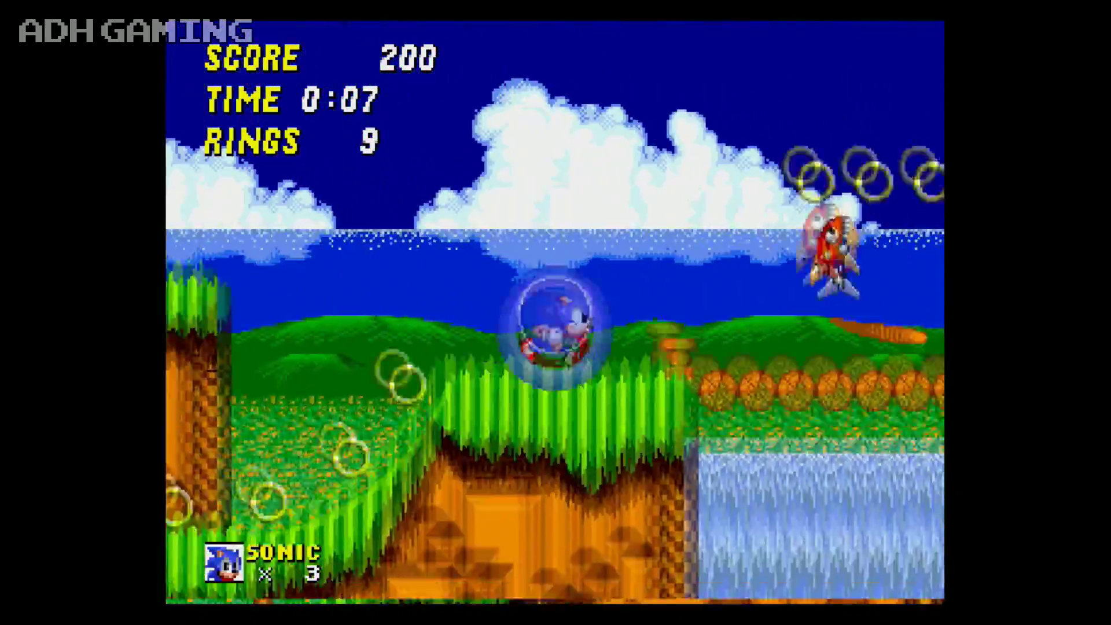
key("z")
key("z")
key("z")
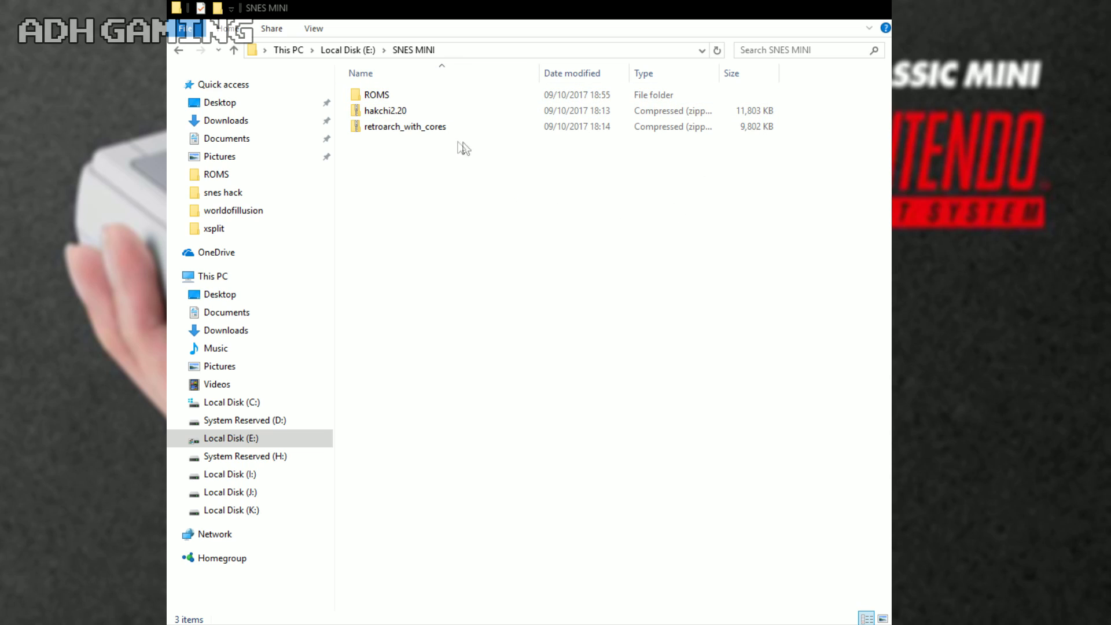
Step: Extract hakchi2.20.zip, go into the hakchi2.20 and hakchi2 folders, and run hakchi.exe
left_click(405, 110)
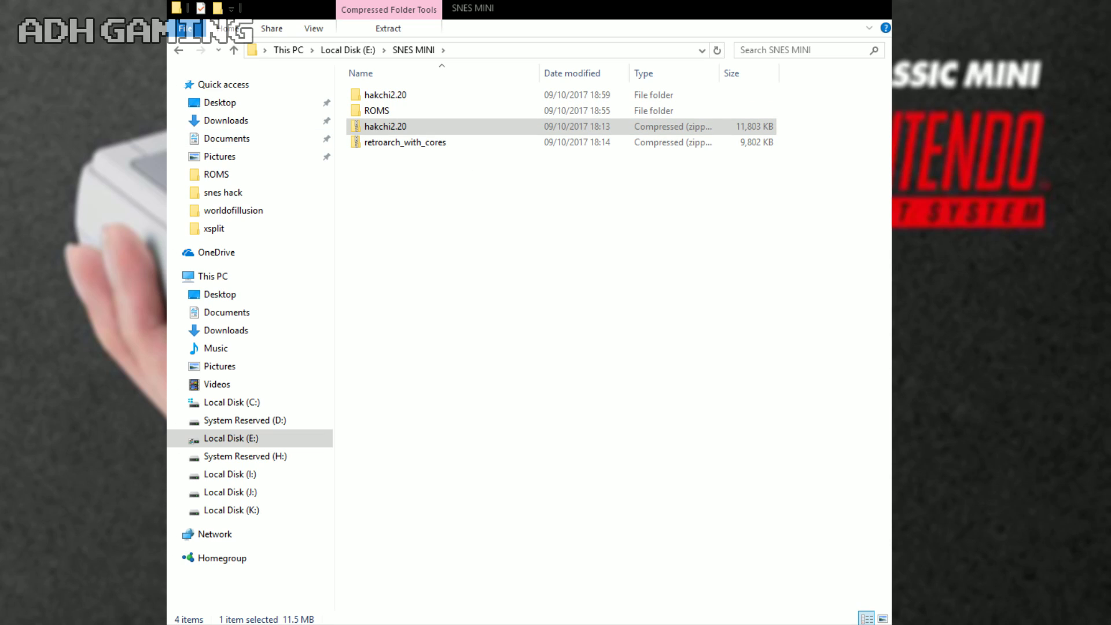
left_click(568, 545)
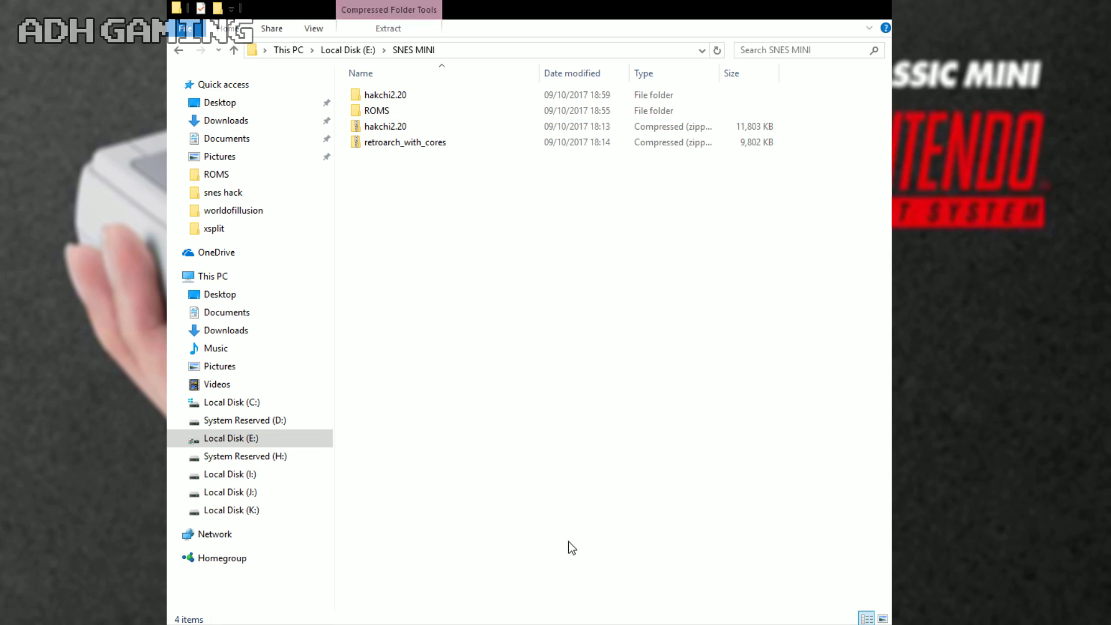
double_click(435, 96)
double_click(435, 96)
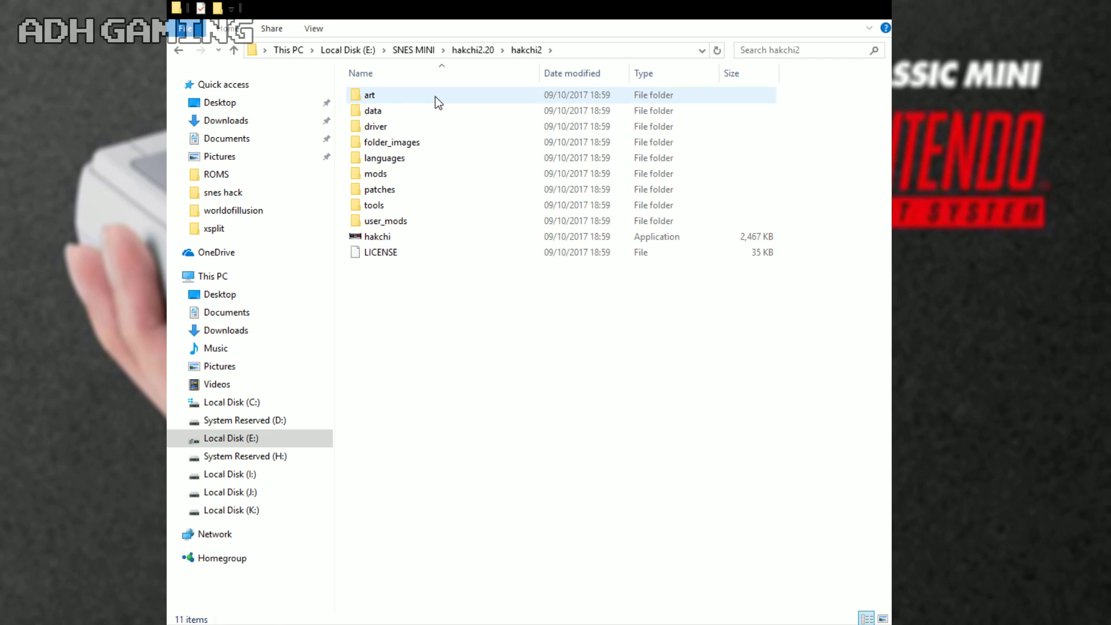
double_click(401, 238)
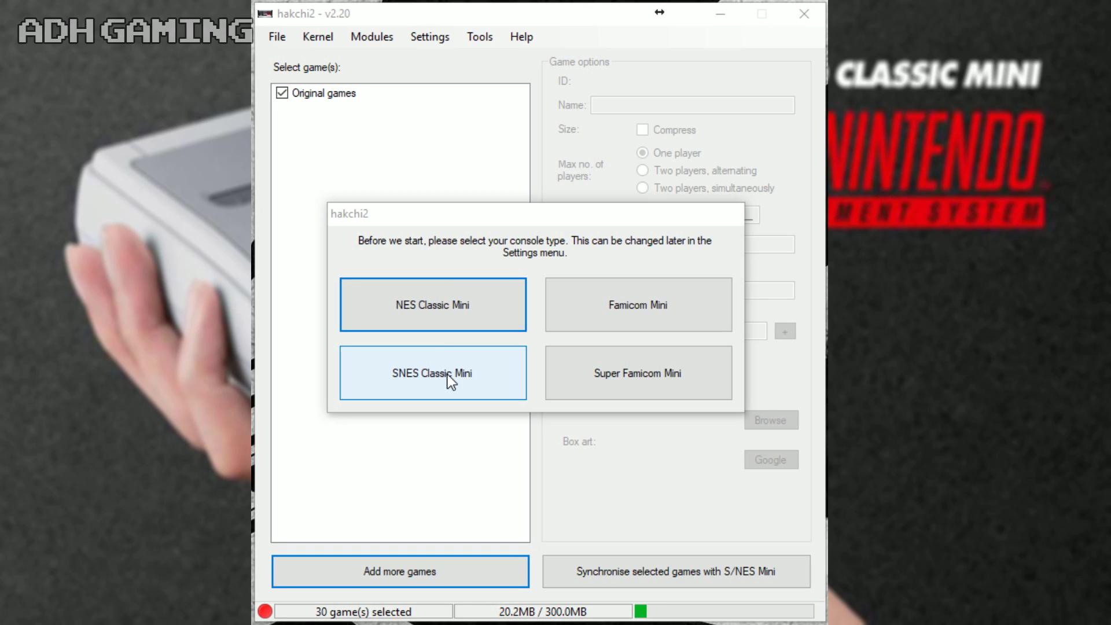
Step: Choose SNES Classic Mini as the console type and dismiss the welcome message
left_click(446, 374)
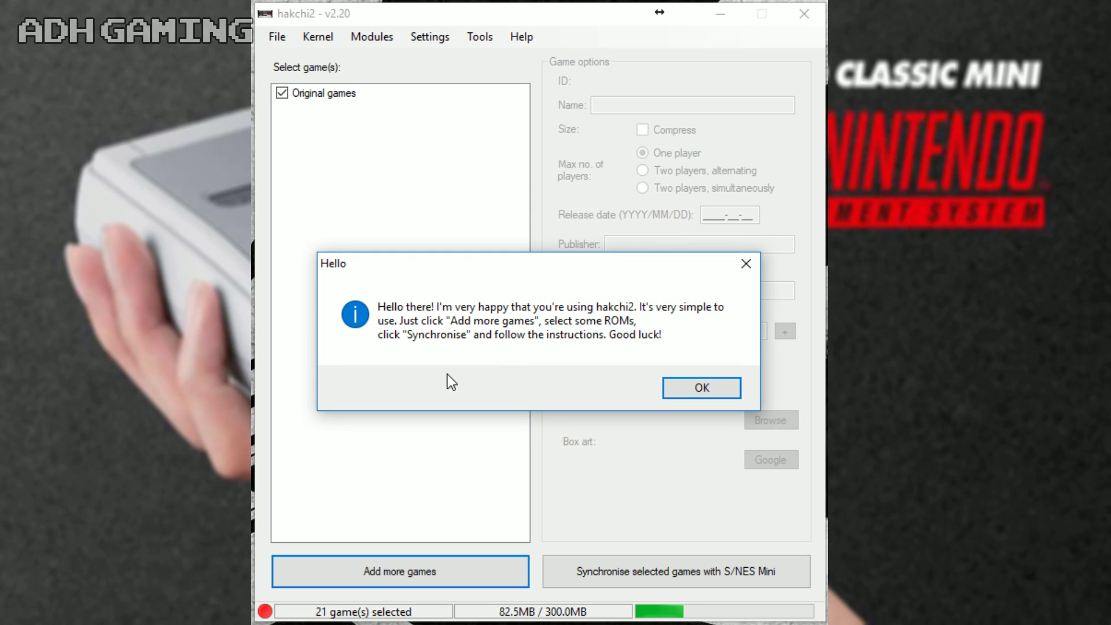
key("Return")
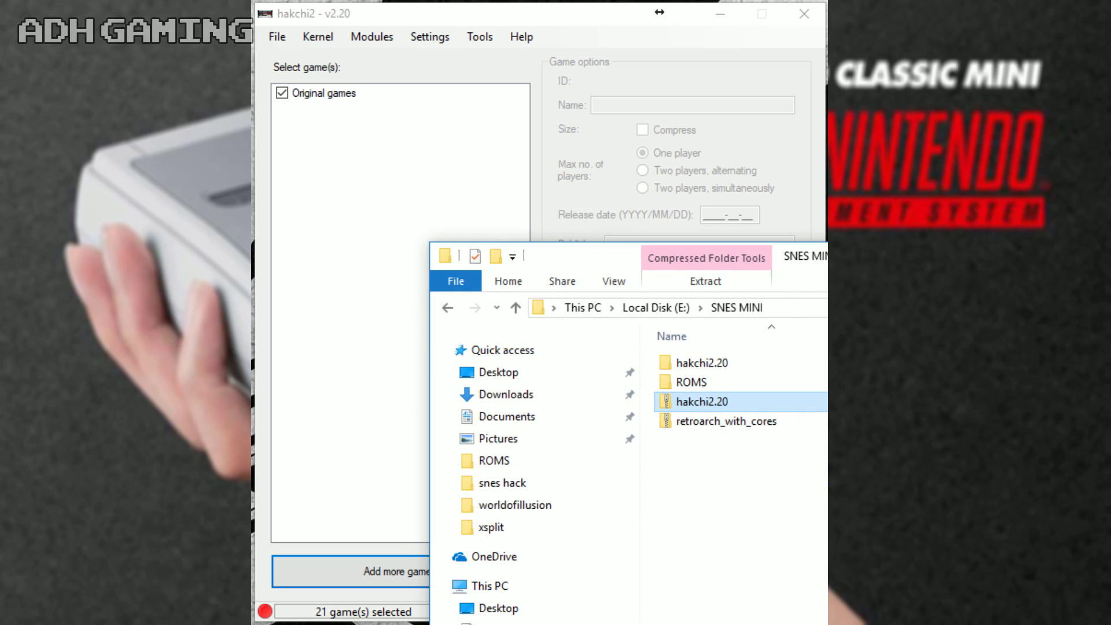
Step: Drag retroarch_with_cores.zip from the SNES MINI folder onto hakchi2's game list
left_click(767, 422)
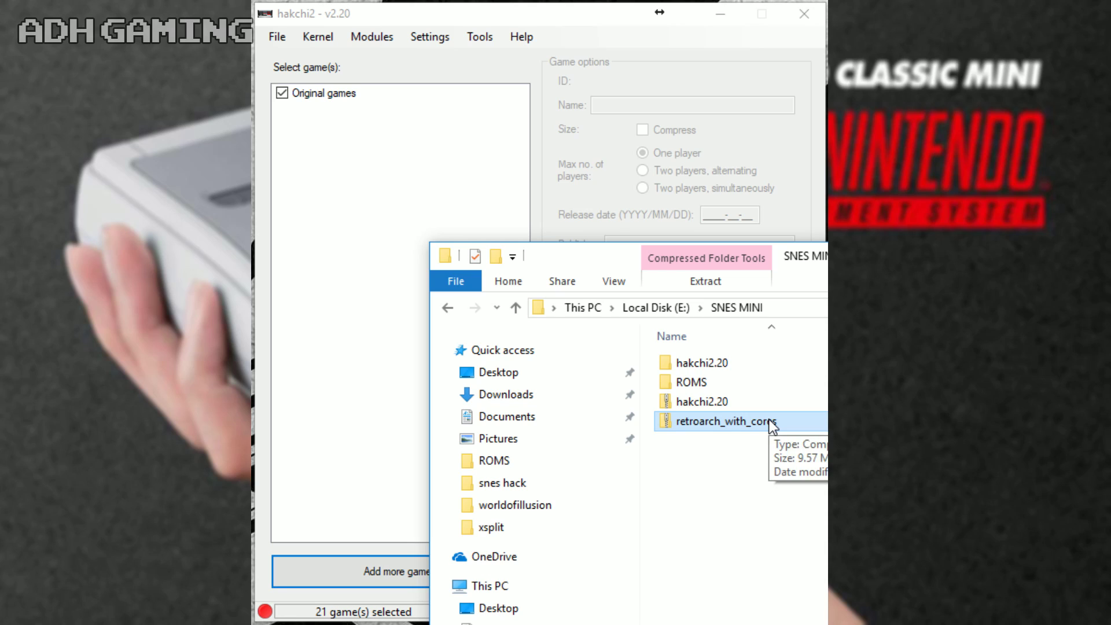
left_click_drag(768, 417, 379, 207)
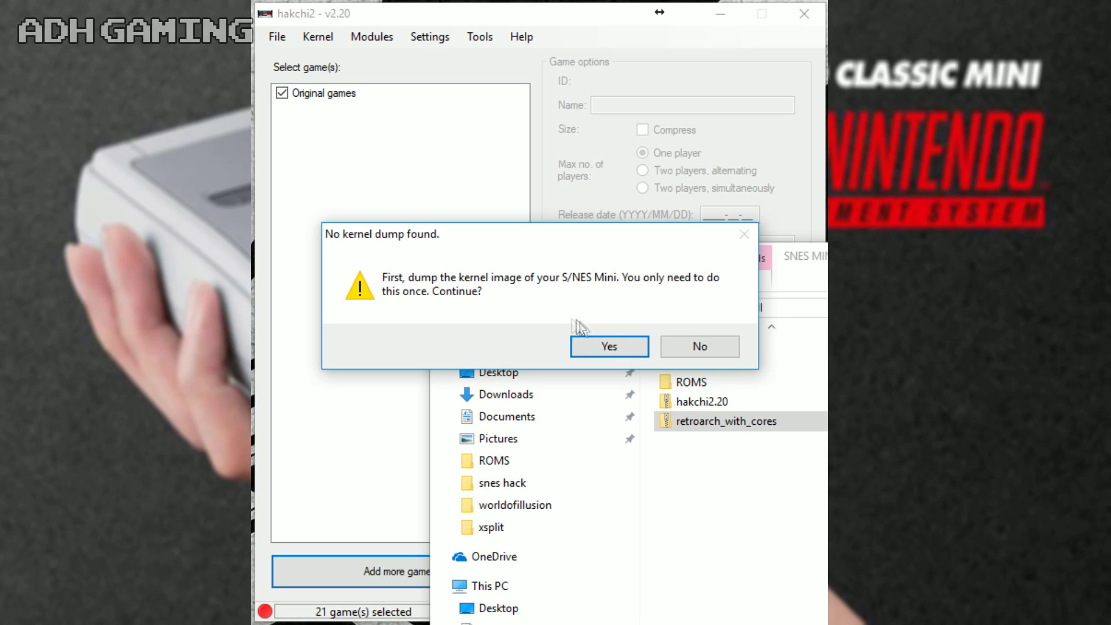
Step: Agree to dump the kernel, install the USB driver, and accept the unknown MD5 checksum
left_click(610, 347)
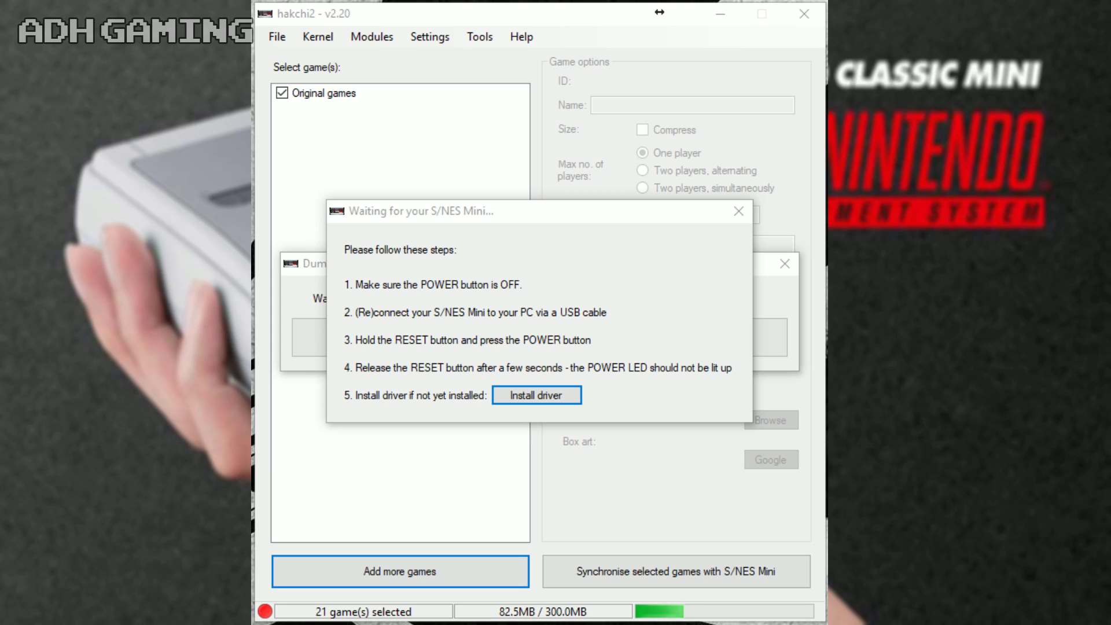
left_click(560, 399)
left_click(560, 399)
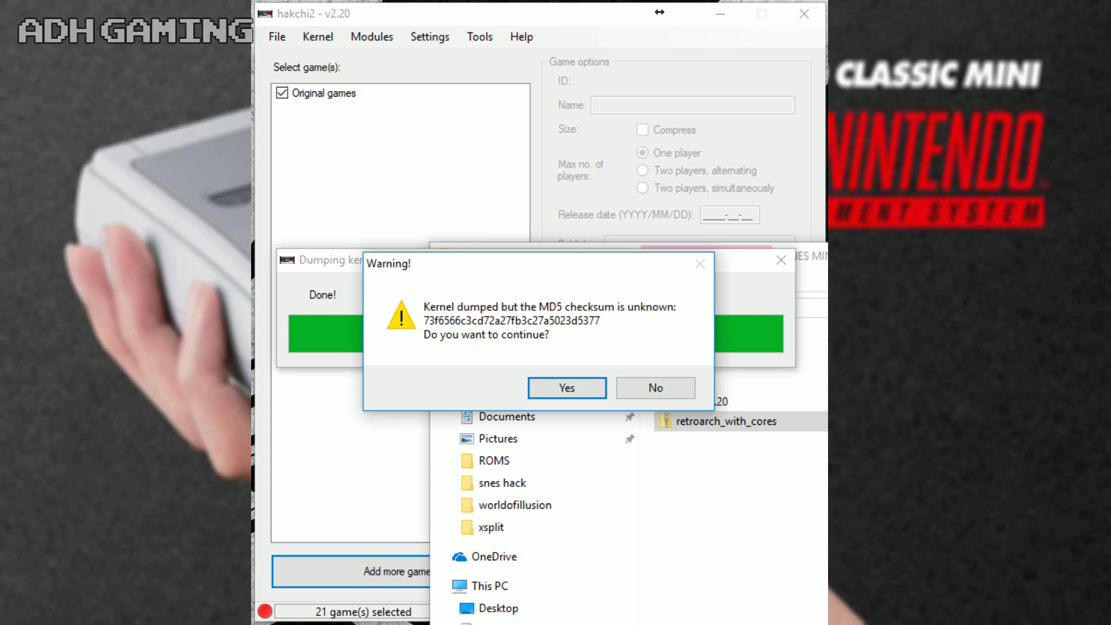
left_click(564, 393)
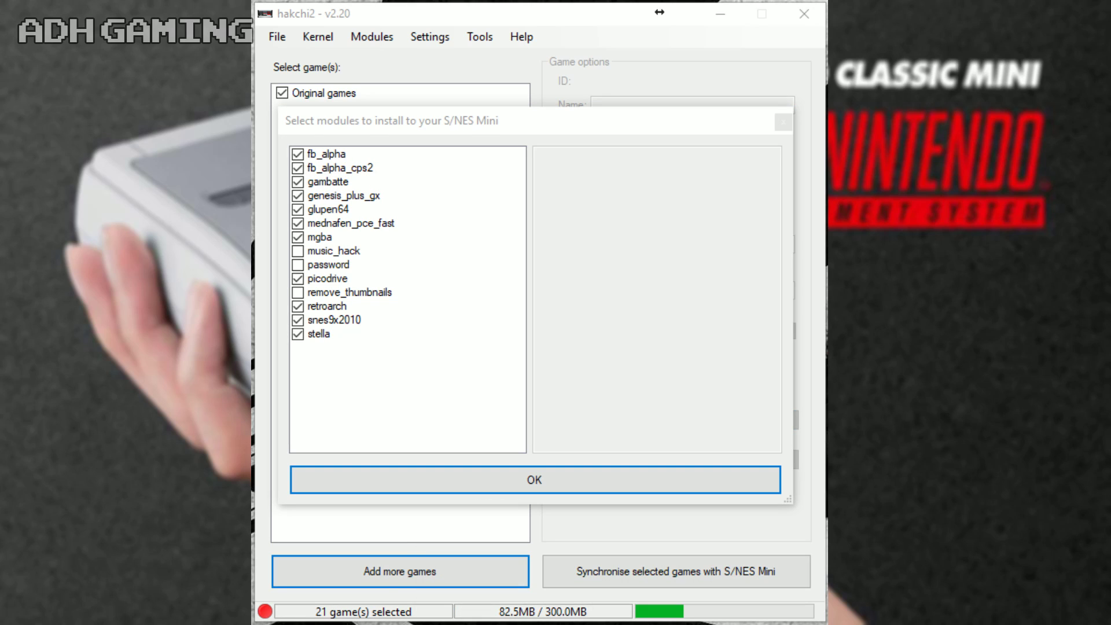
Step: Keep retroarch and its cores ticked in Select modules and confirm with OK
left_click(553, 126)
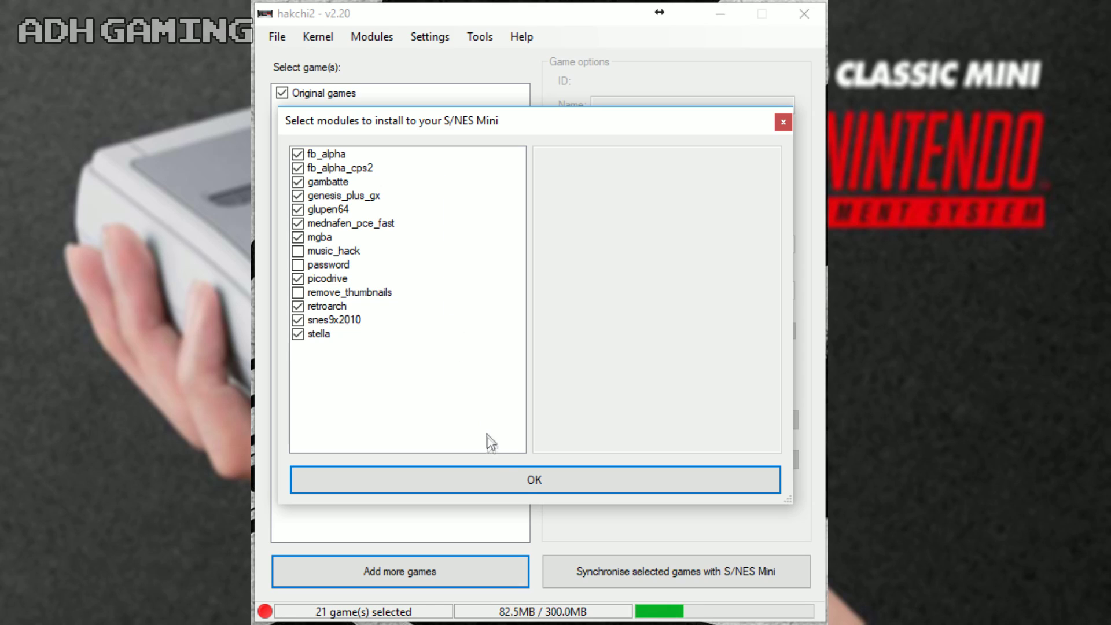
left_click(533, 479)
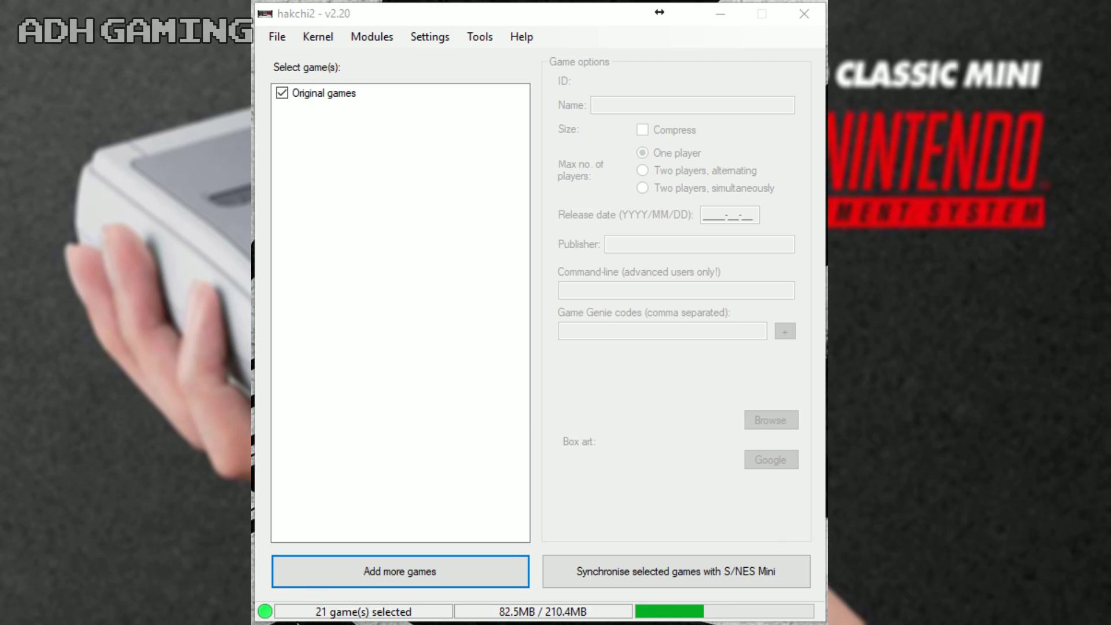
Step: Add Illusion of Gaia.smc and append --retroarch to its command line
left_click(373, 568)
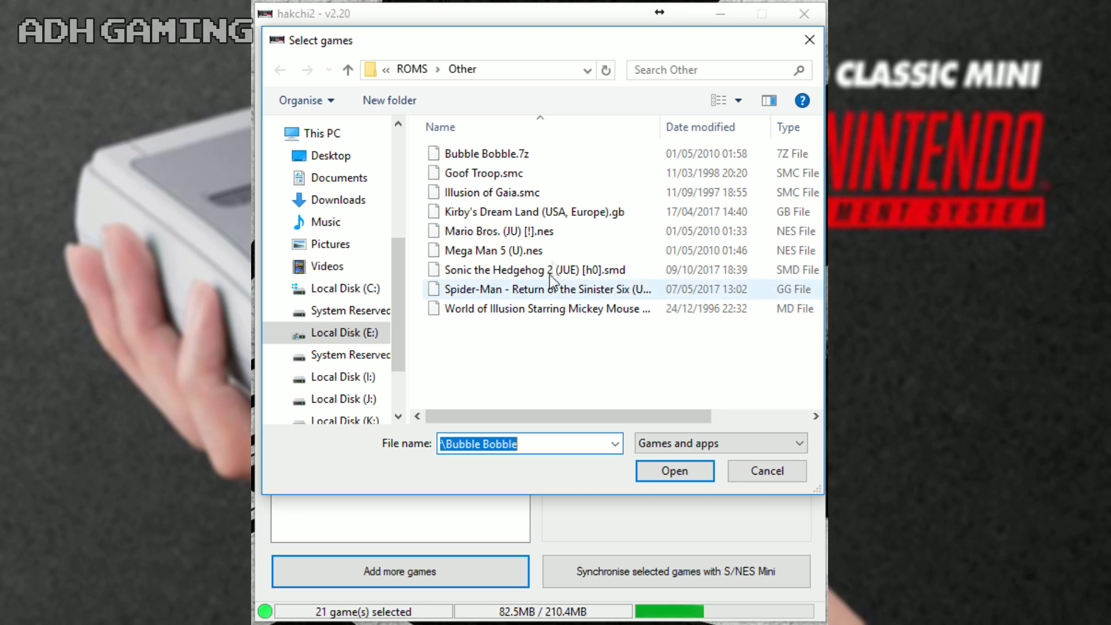
left_click(508, 192)
double_click(508, 192)
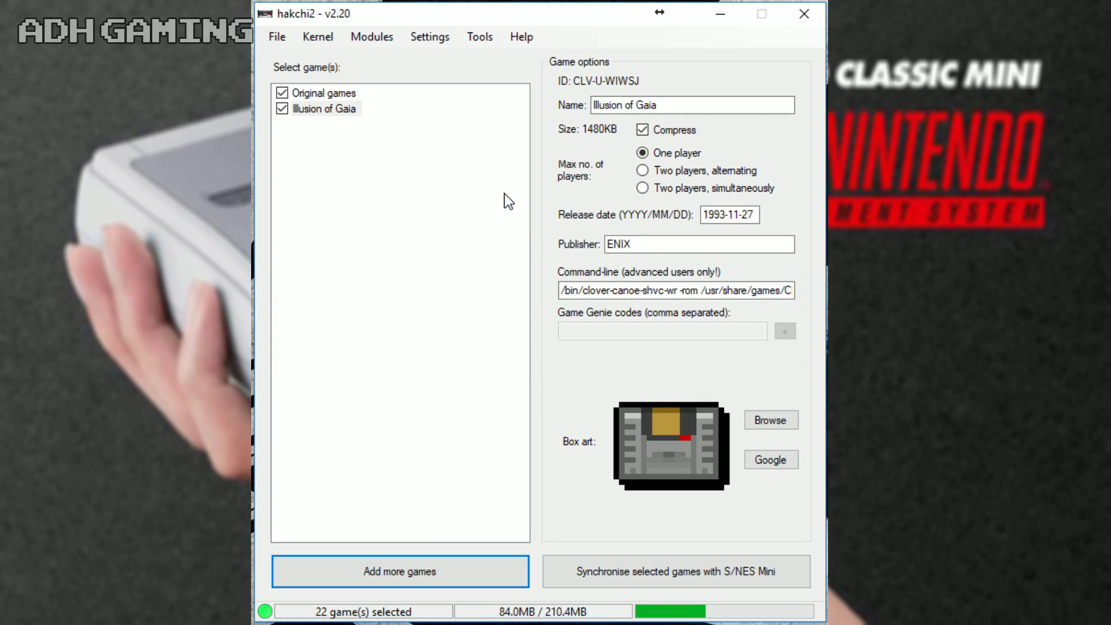
left_click(321, 108)
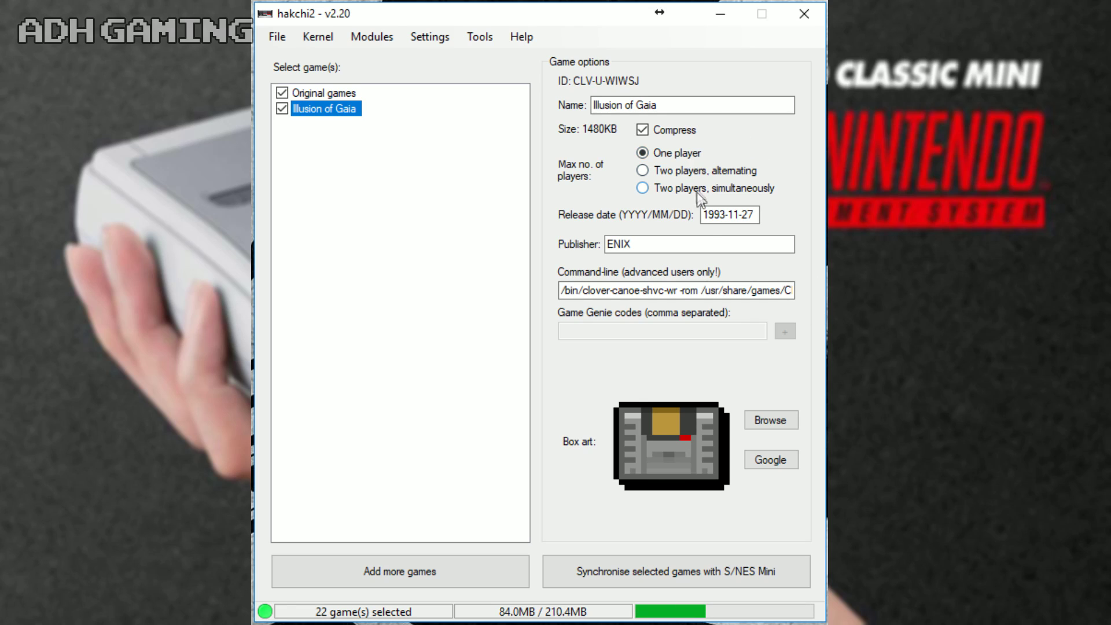
left_click_drag(560, 290, 817, 292)
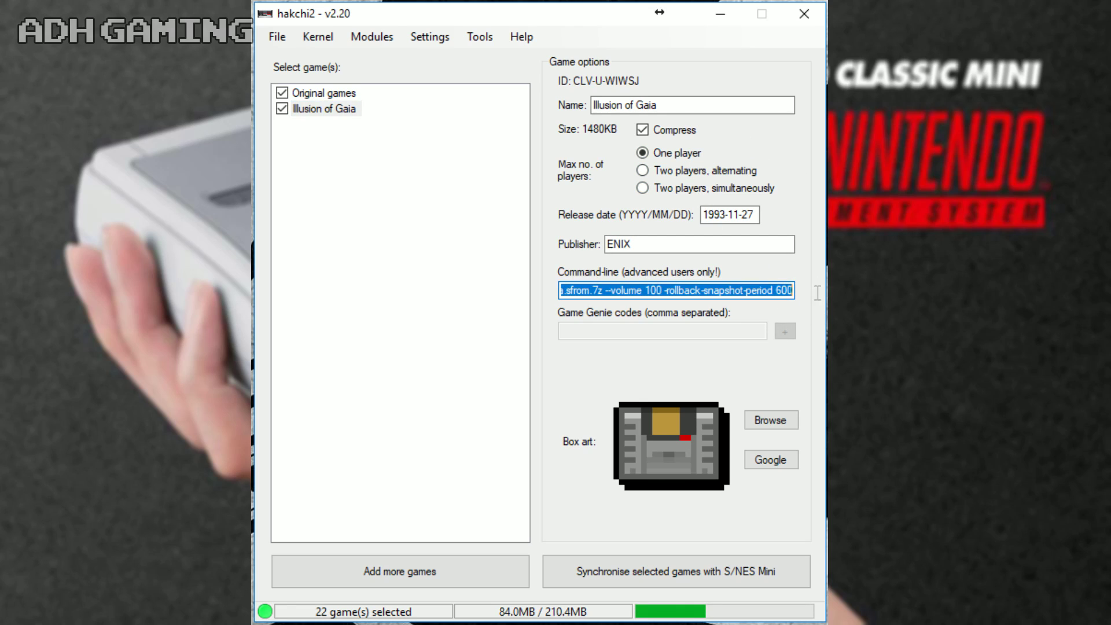
left_click(794, 290)
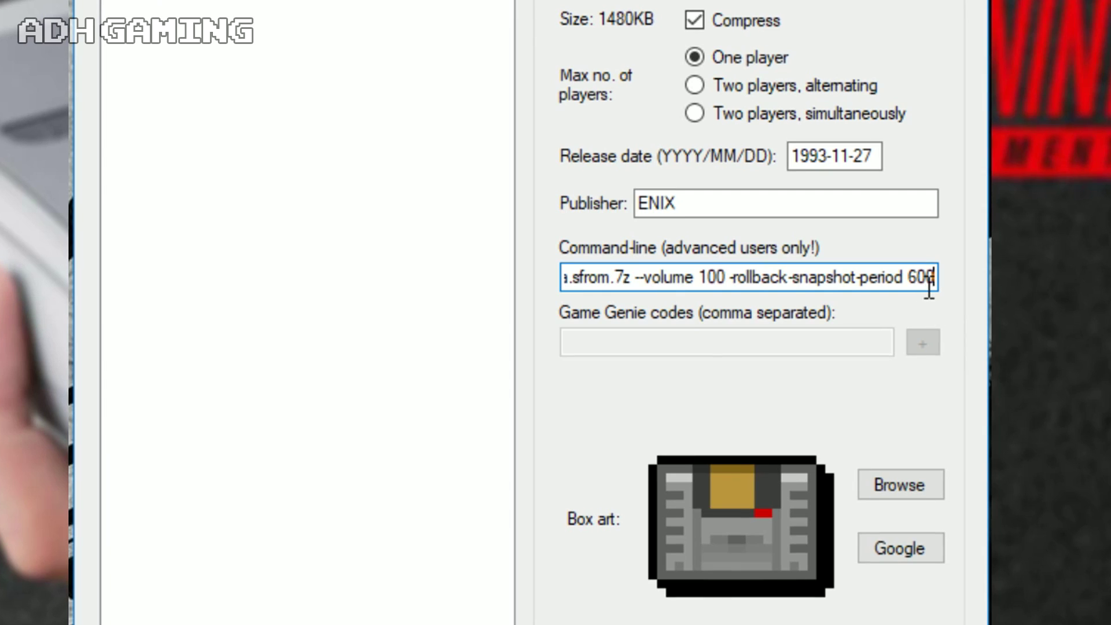
type("-")
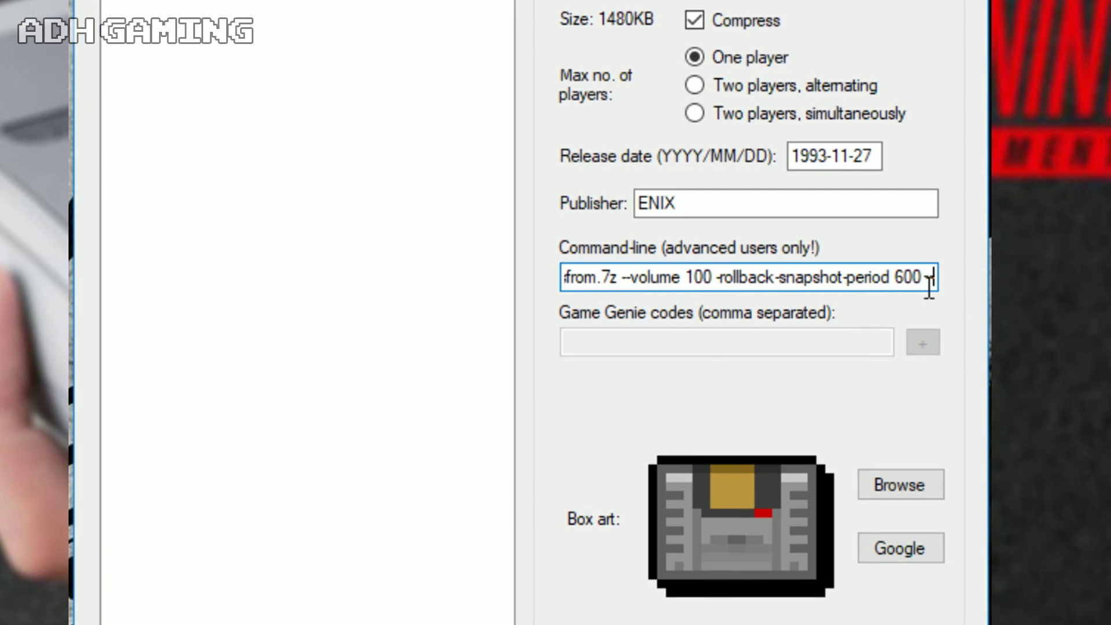
type("-retroarch")
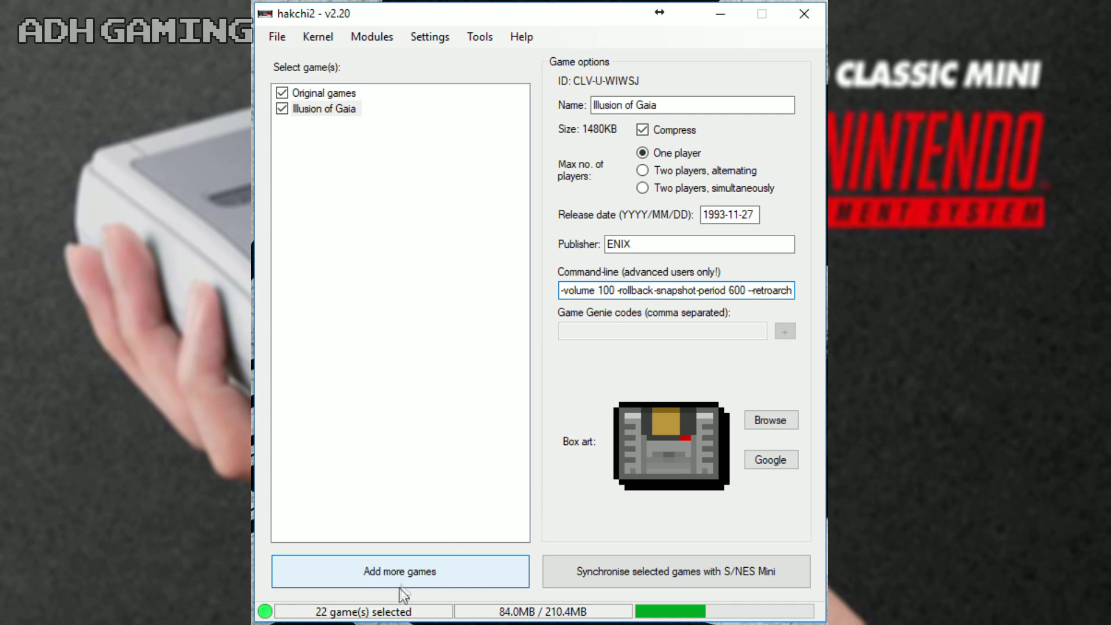
Step: Add Goof Troop.smc and append --retroarch to its command line
left_click(403, 593)
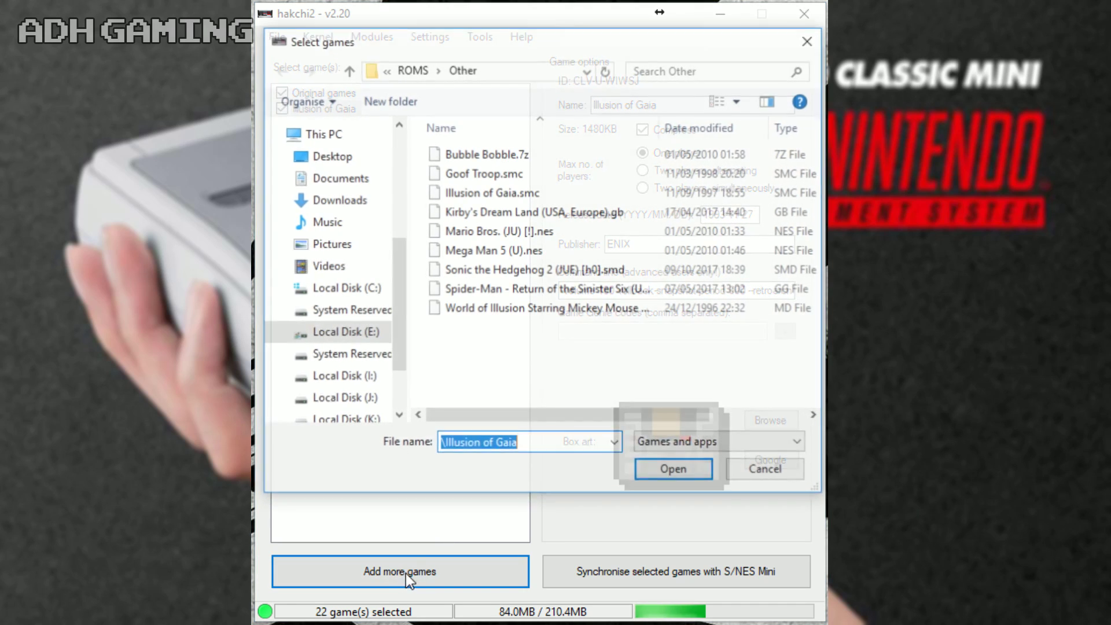
double_click(509, 172)
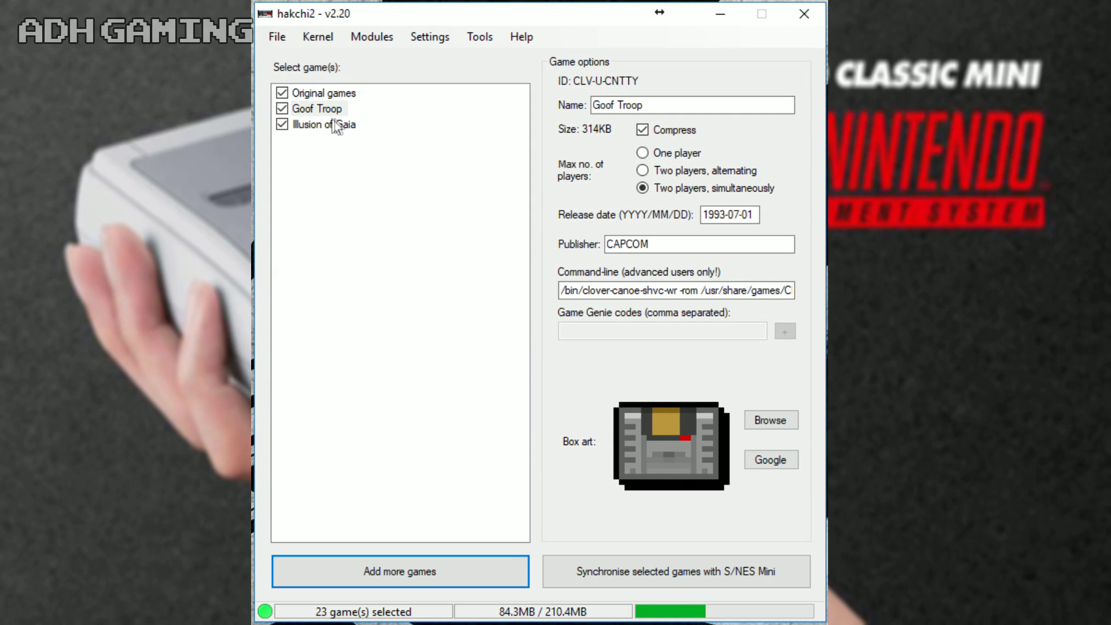
left_click(333, 110)
left_click_drag(783, 296, 806, 294)
left_click(793, 290)
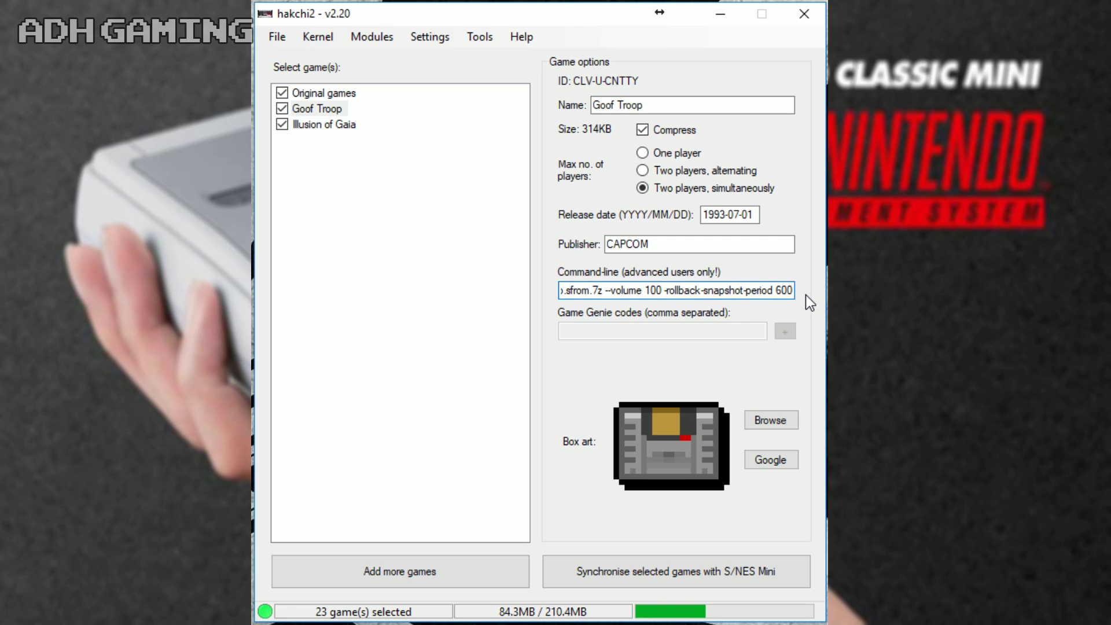
type("--retroarch")
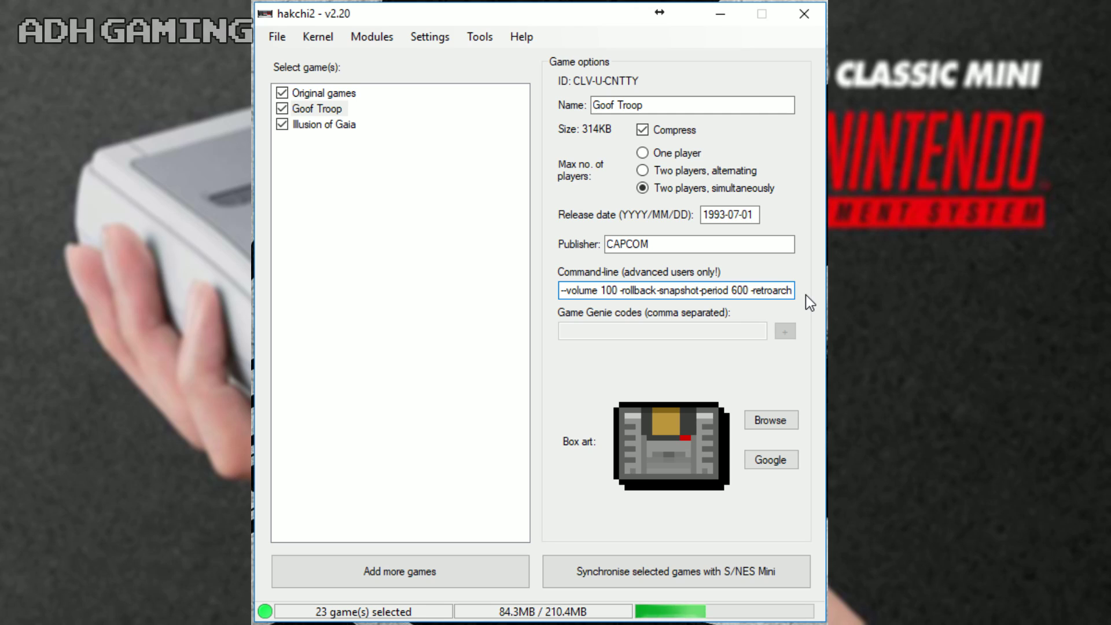
Step: Import six ROMs from Kirby's Dream Land down plus the Europe Bubble Bobble ROM
left_click(480, 577)
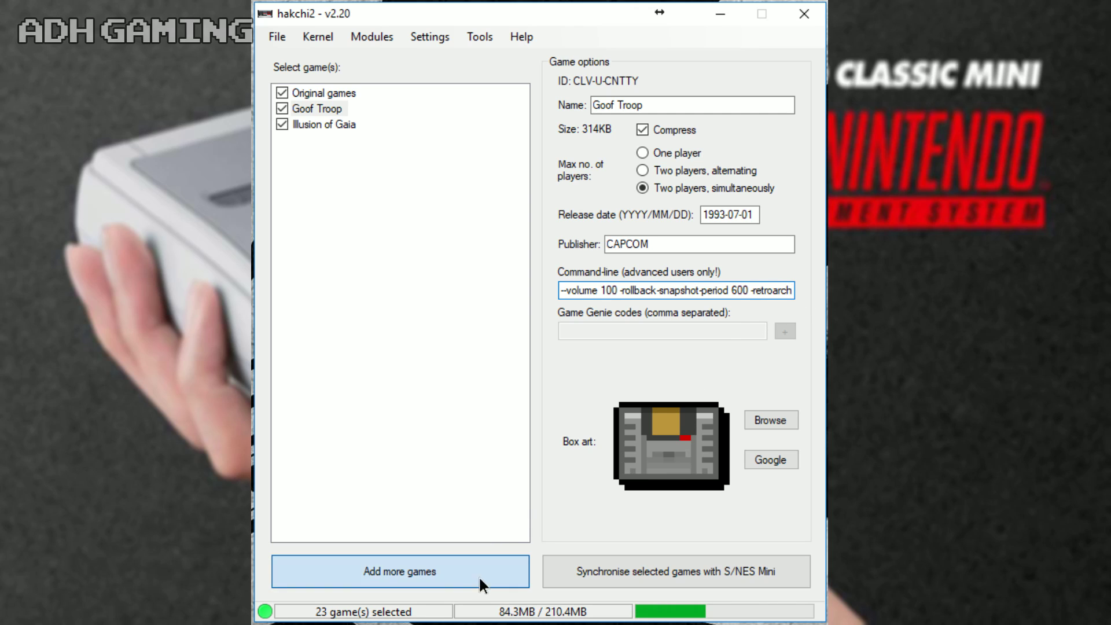
left_click_drag(544, 350, 484, 212)
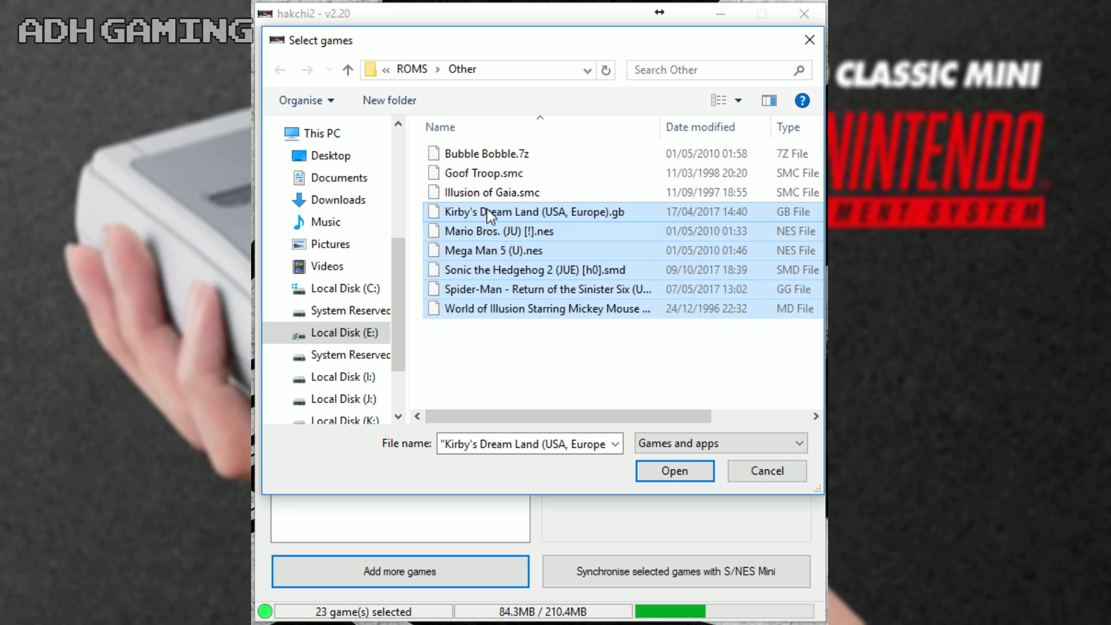
left_click(495, 154, "ctrl")
left_click(669, 472)
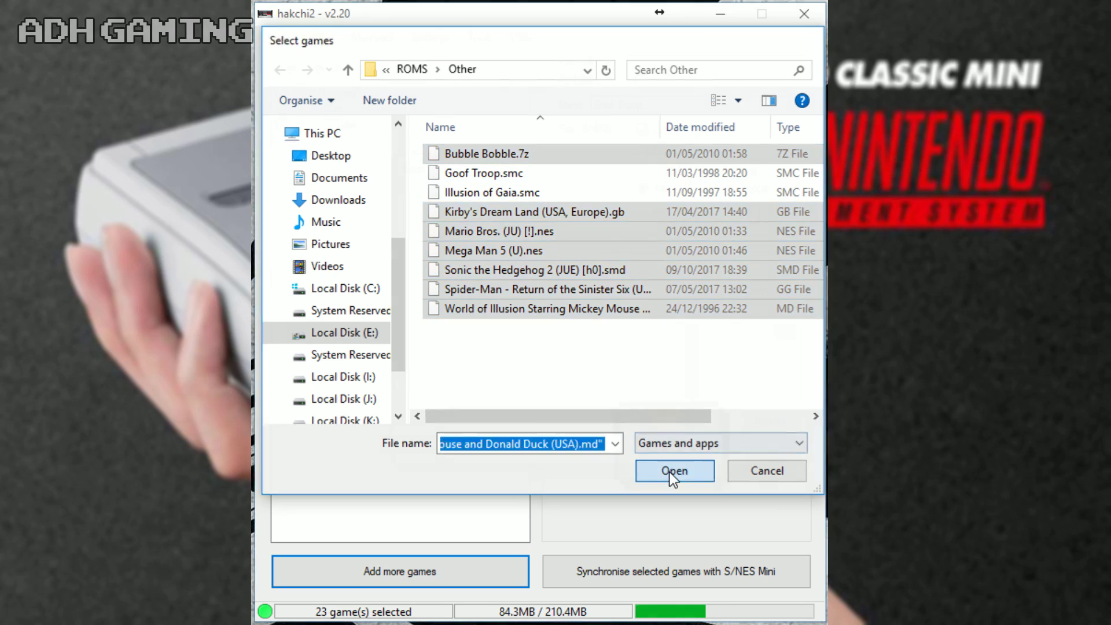
left_click(464, 202)
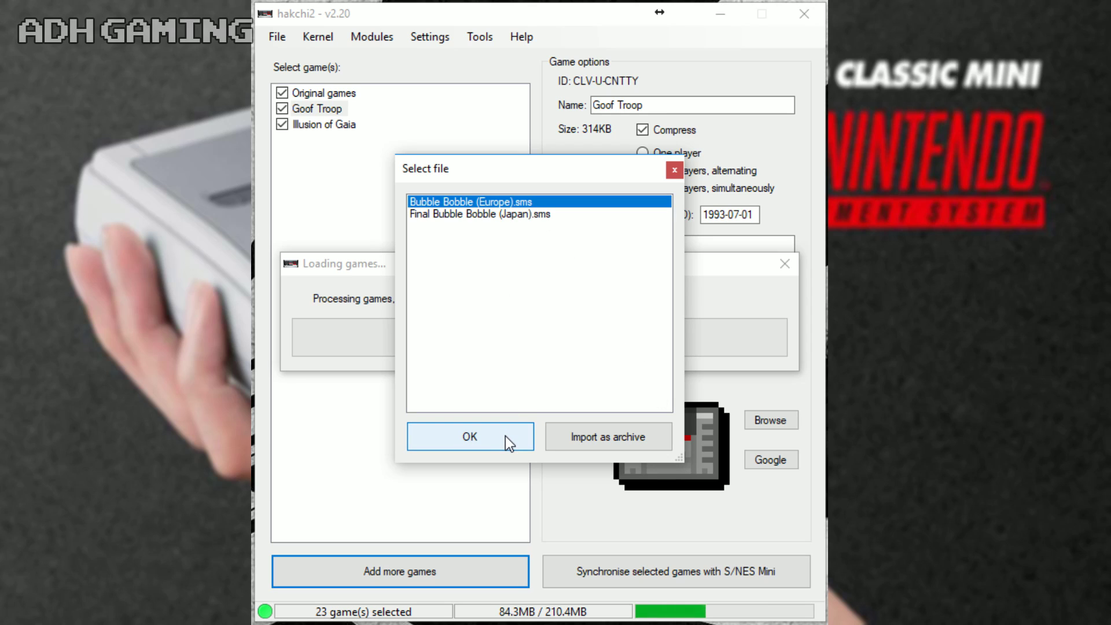
left_click(505, 436)
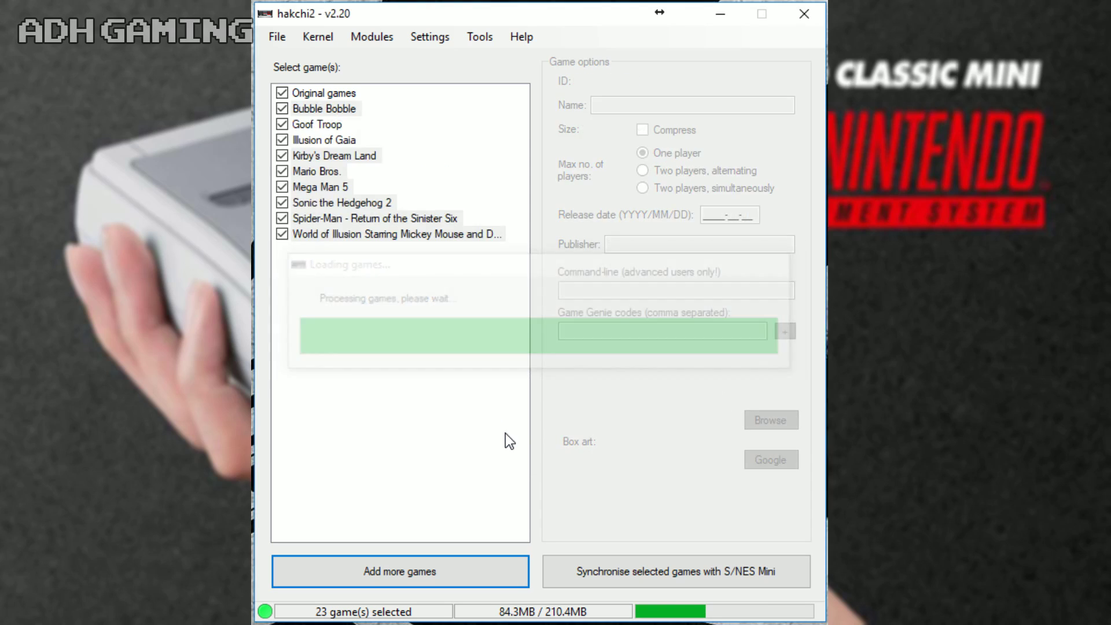
Step: Review Kirby's Dream Land, Mega Man 5 and World of Illusion options, then select all added games
left_click(337, 156)
left_click(335, 188)
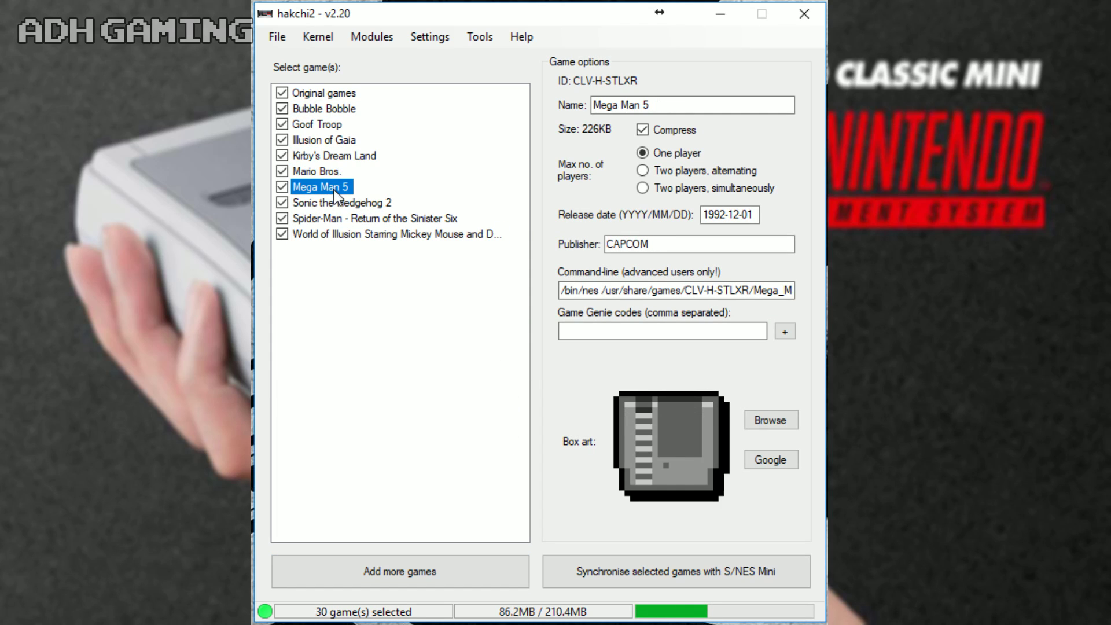
left_click(347, 218)
left_click(359, 234)
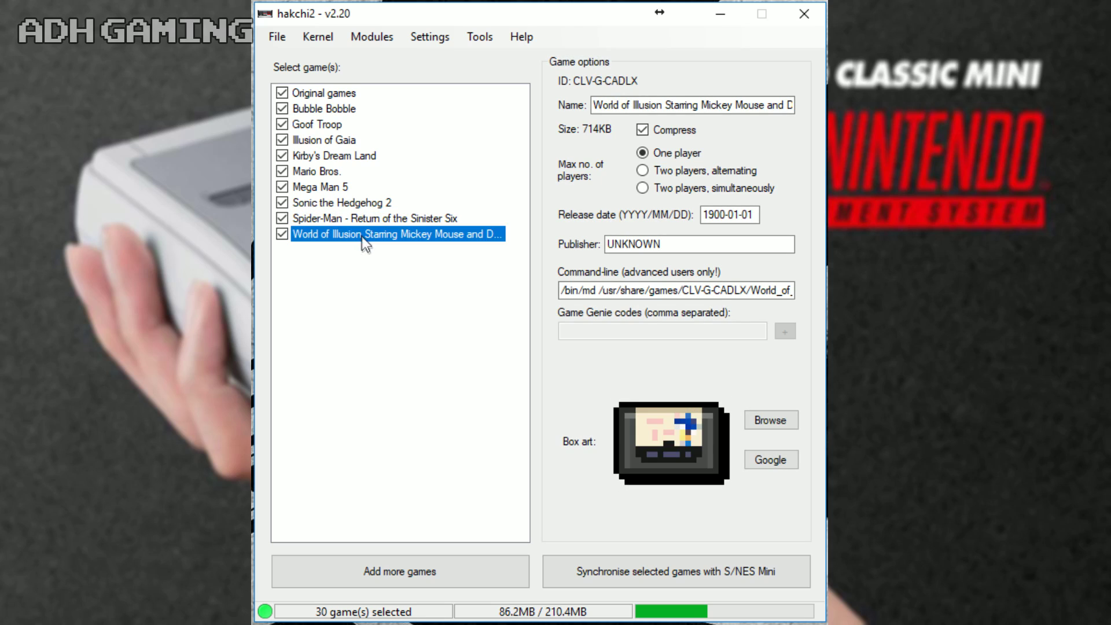
left_click(399, 267)
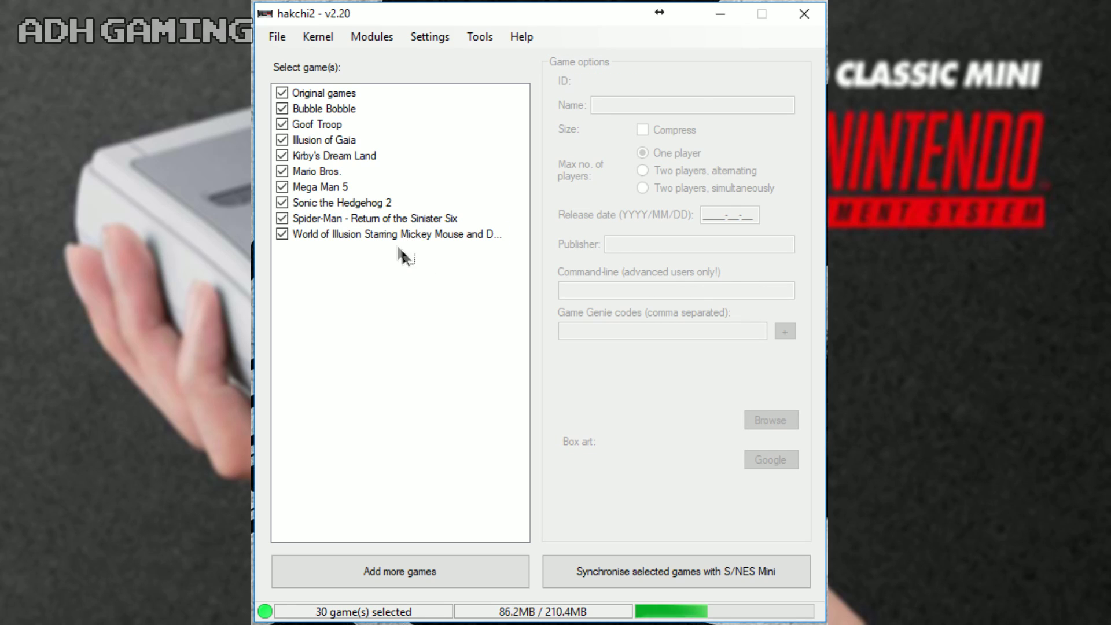
left_click_drag(415, 255, 308, 109)
Step: Download box art for the selected games, then sync all 30 games to the SNES Mini
right_click(307, 109)
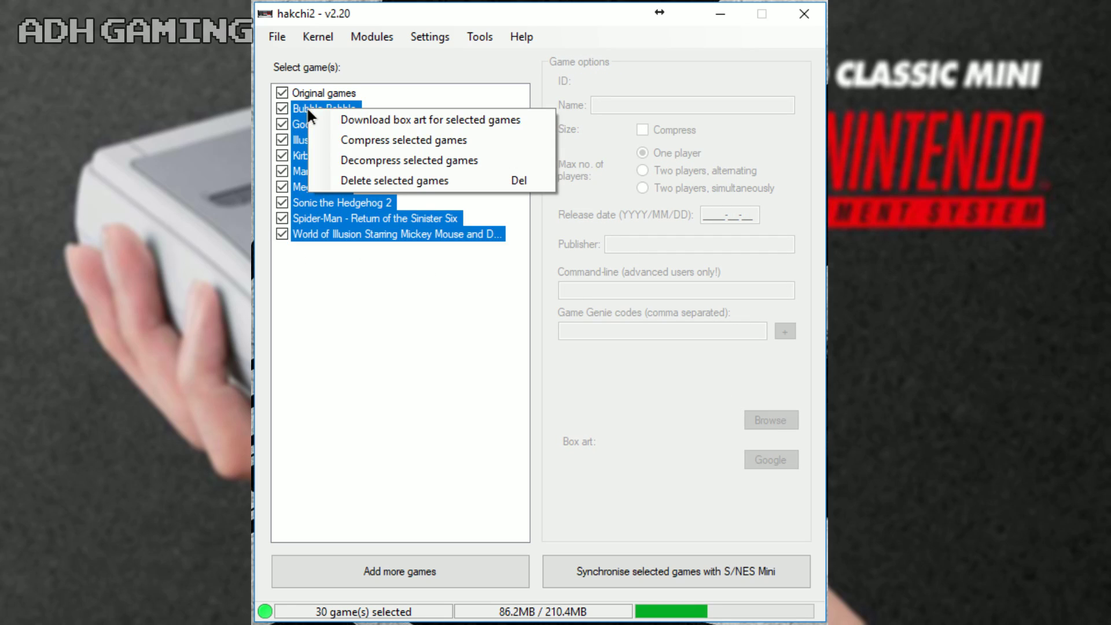
left_click(366, 126)
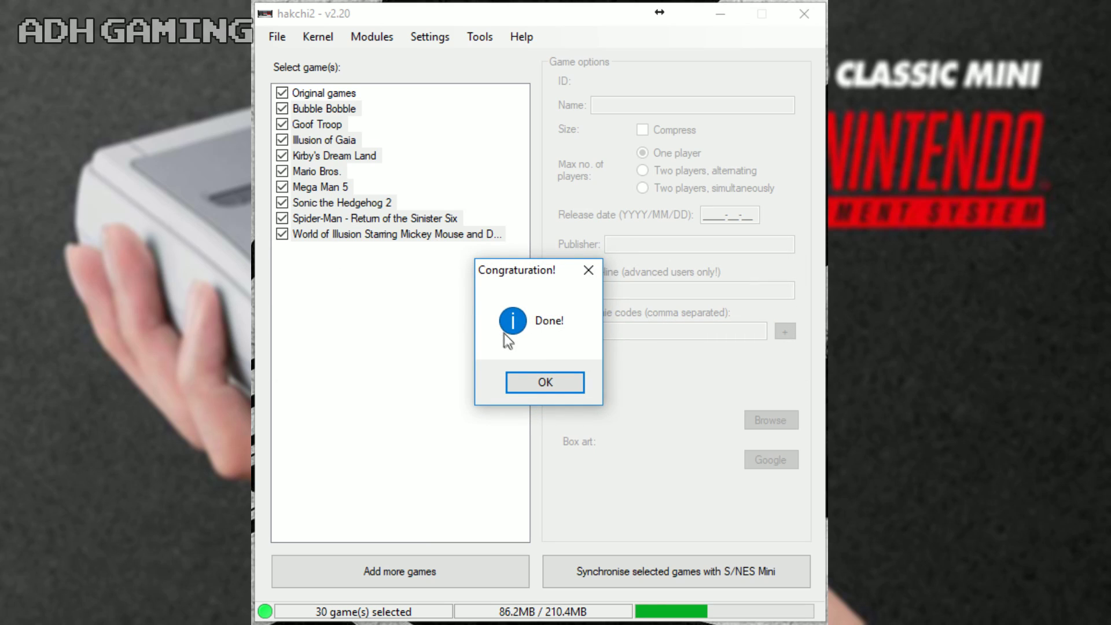
key("Return")
left_click(679, 569)
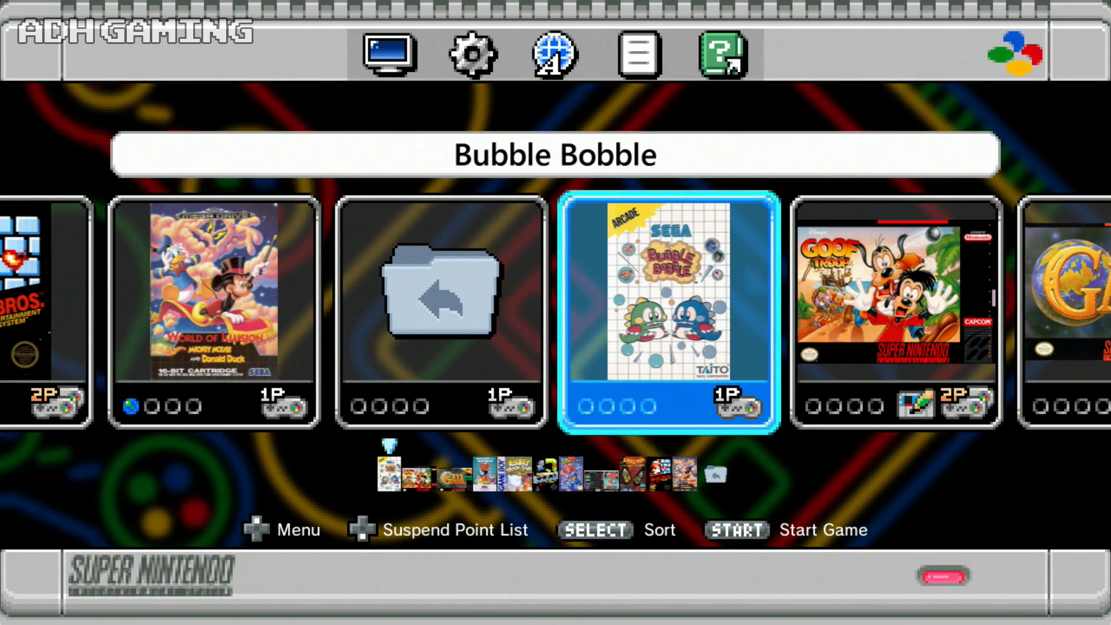
Step: Browse to the next synced games in the console's carousel
key("Right")
key("Right")
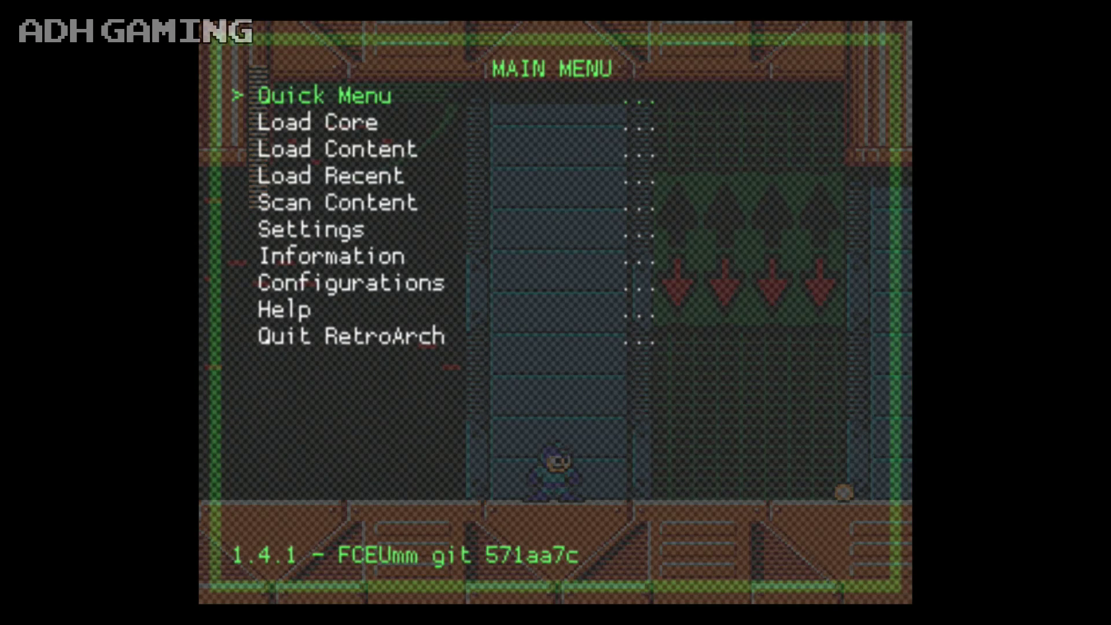
Step: Open Settings > Input > Input User 1 Binds to review player 1's controller bindings
key("Down")
key("Down")
key("Down")
key("Down")
key("Down")
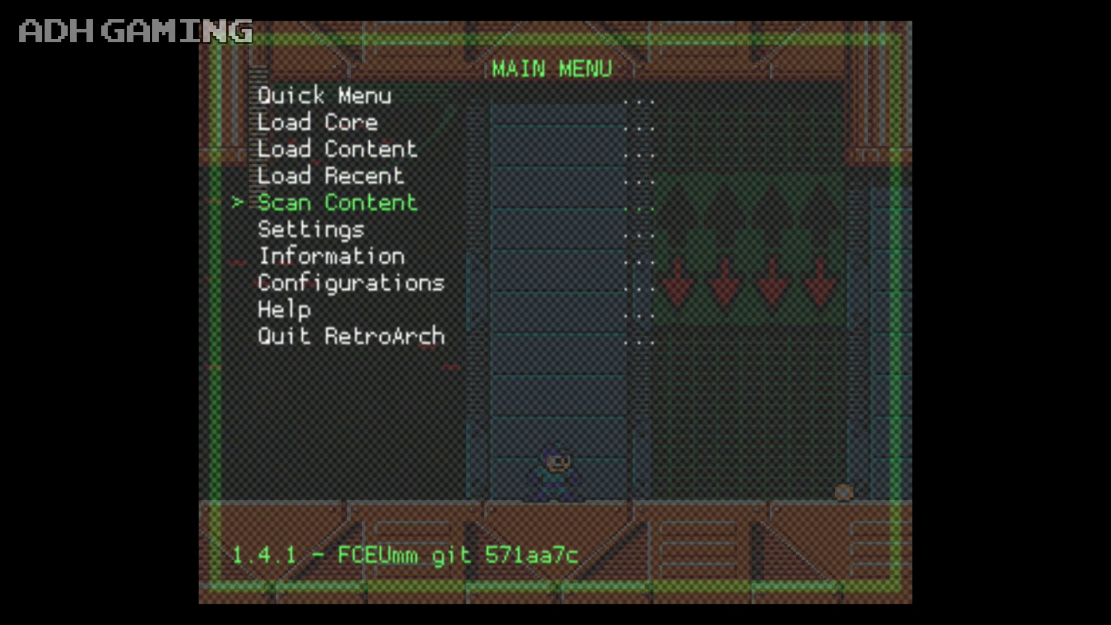
key("Return")
key("Down")
key("Down")
key("Down")
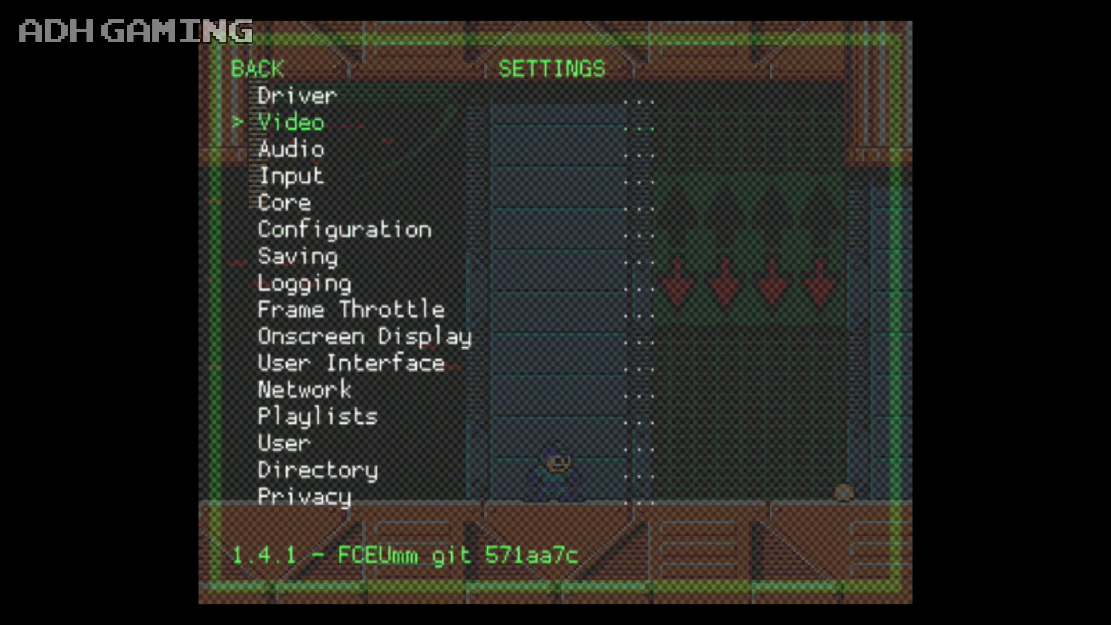
key("Return")
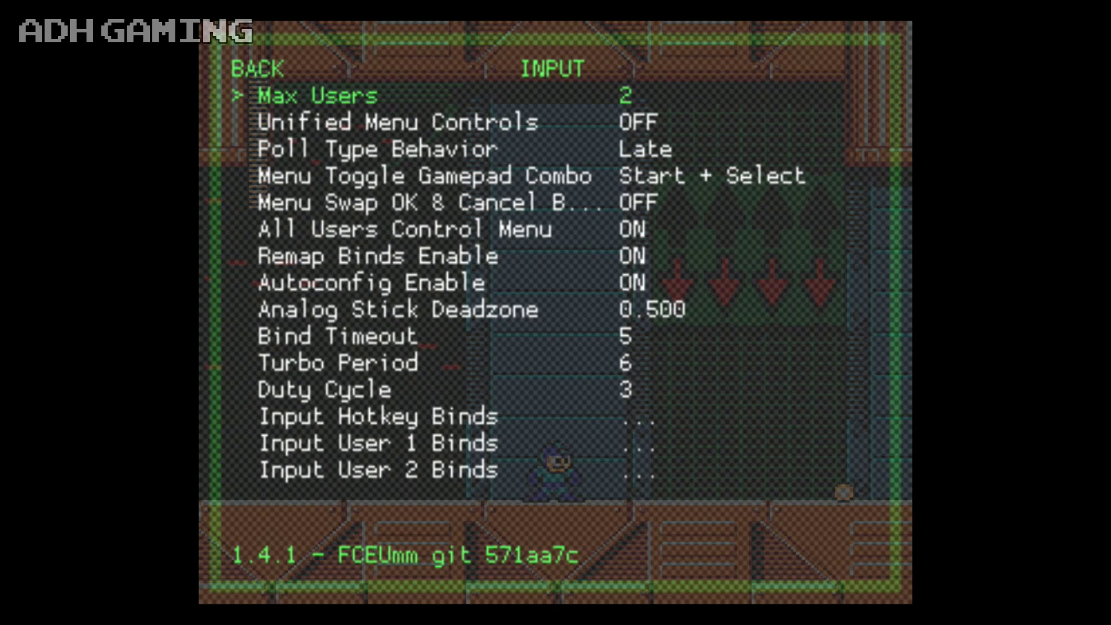
key("Down")
key("Down")
key("Down")
key("Down")
key("Down")
key("Down")
key("Down")
key("Down")
key("Down")
key("Down")
key("Down")
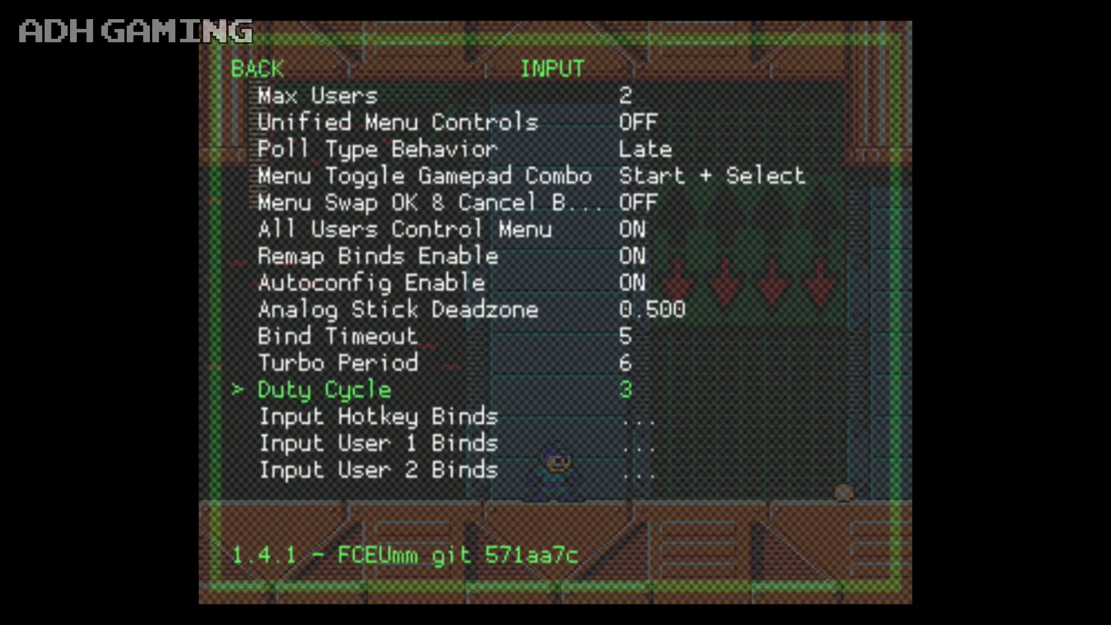
key("Down")
key("Down")
key("Down")
key("Down")
key("Up")
key("Up")
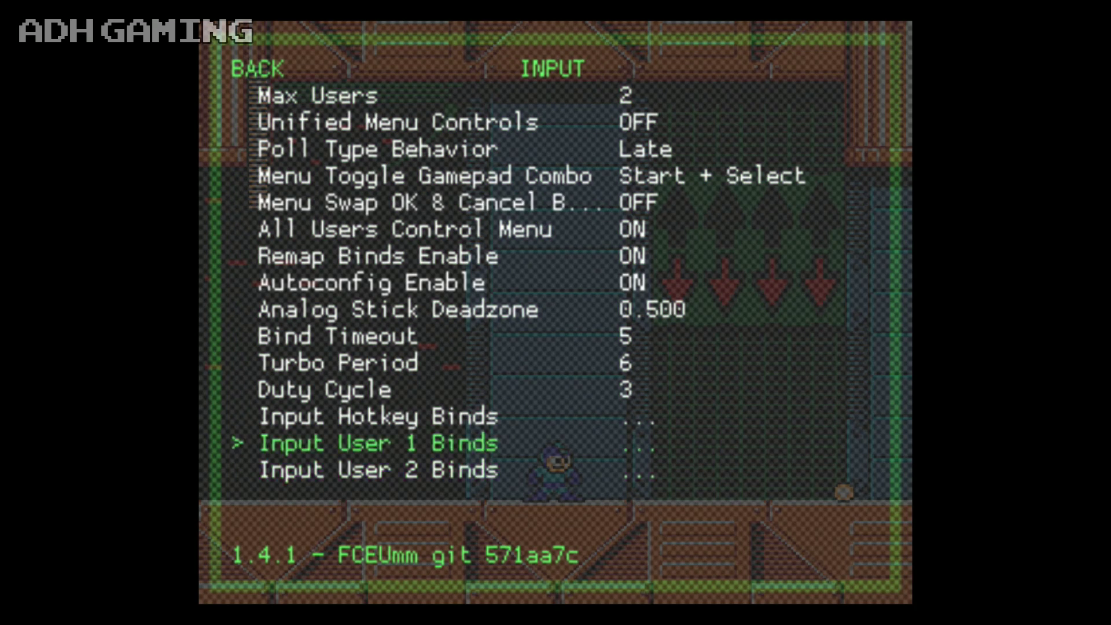
key("Return")
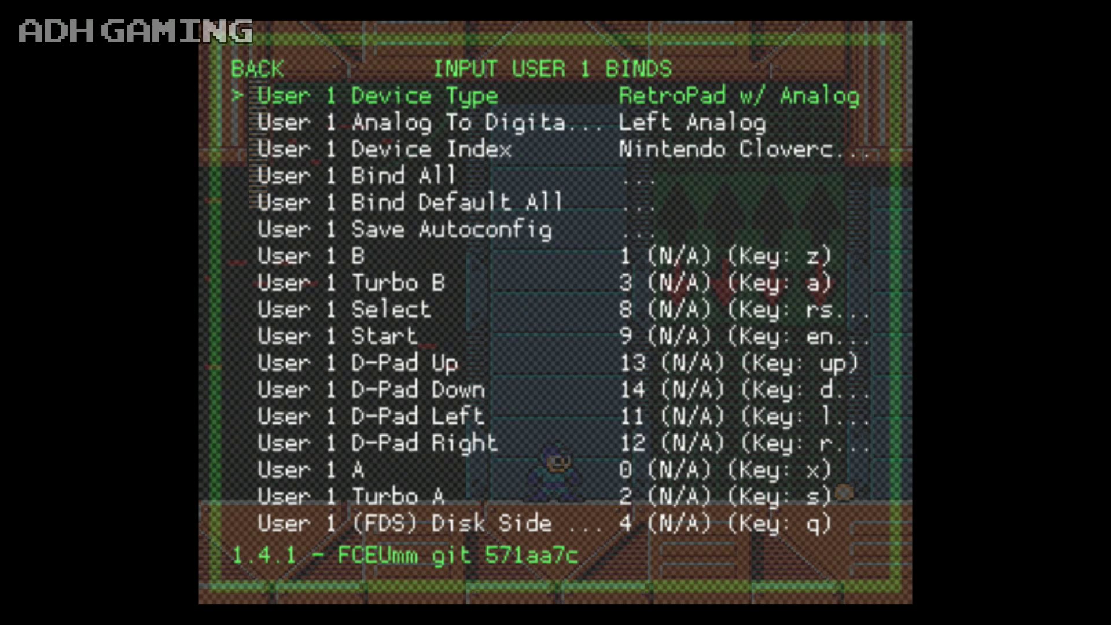
Step: Back out to Settings, close the menu, and bring up Mega Man V's Weapons Energy screen
key("BackSpace")
key("BackSpace")
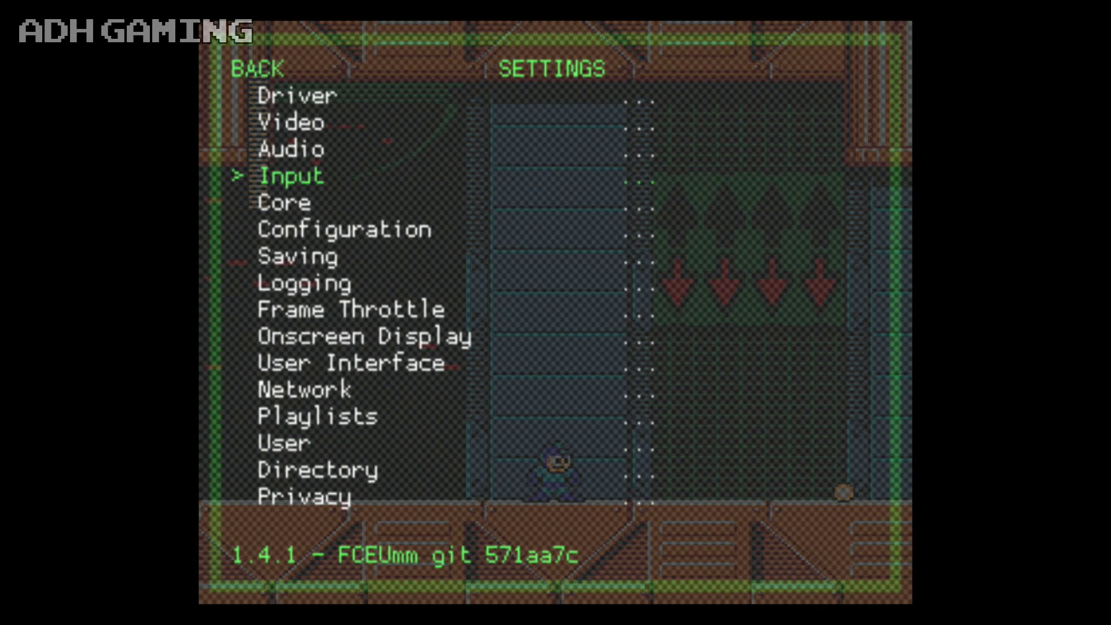
key("F1")
key("Return")
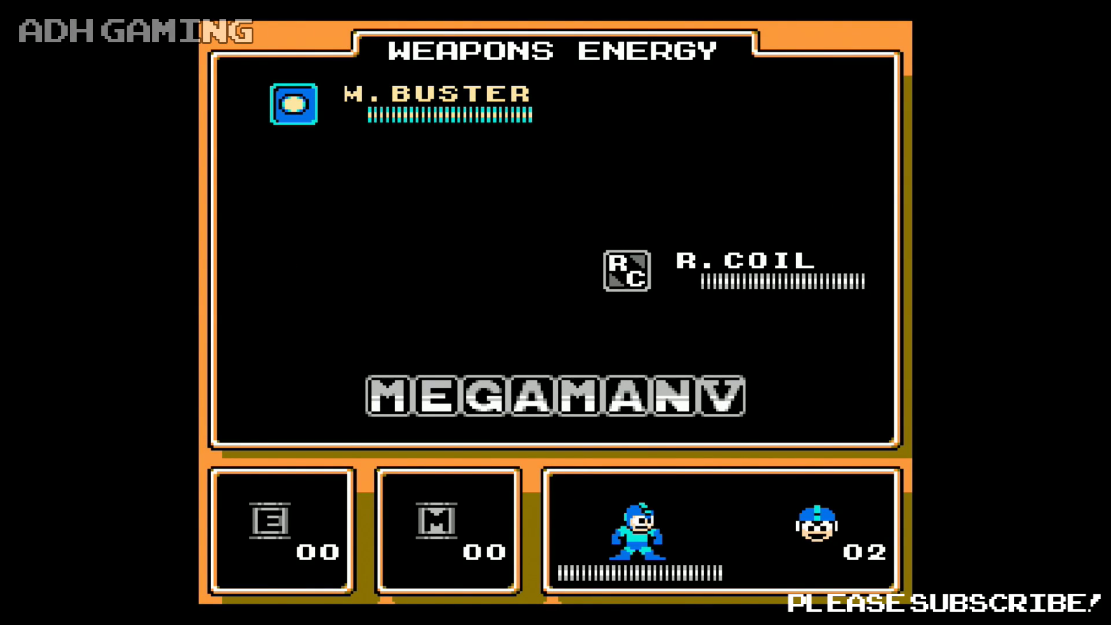
Step: Resume Mega Man V, browse RetroArch's Settings and Main Menu, then exit to the SNES Classic menu
key("Return")
key("Return")
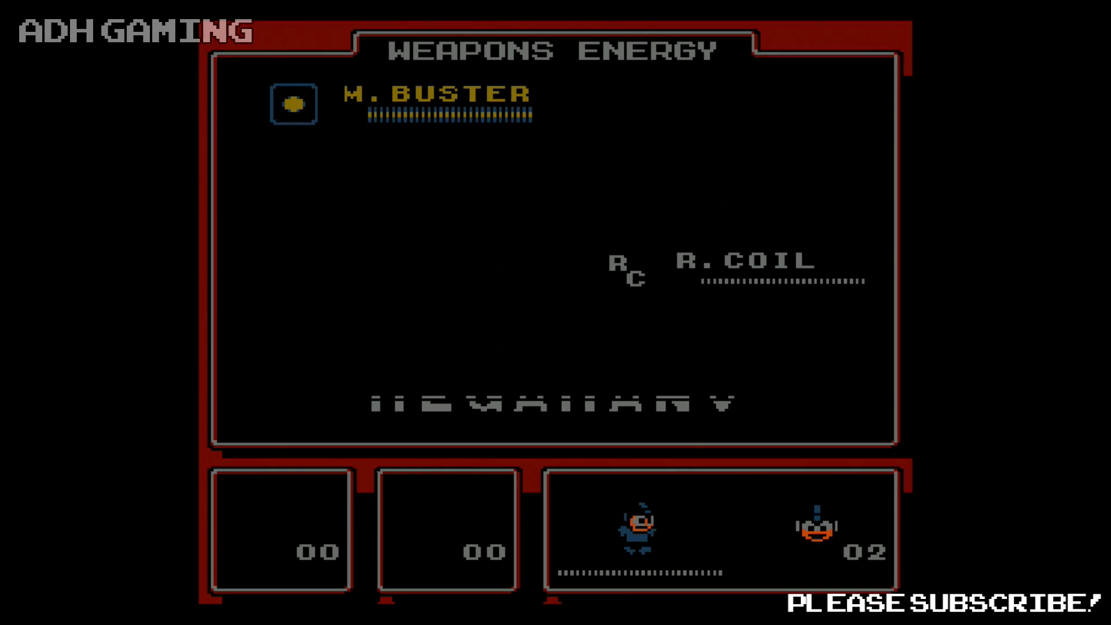
key("F1")
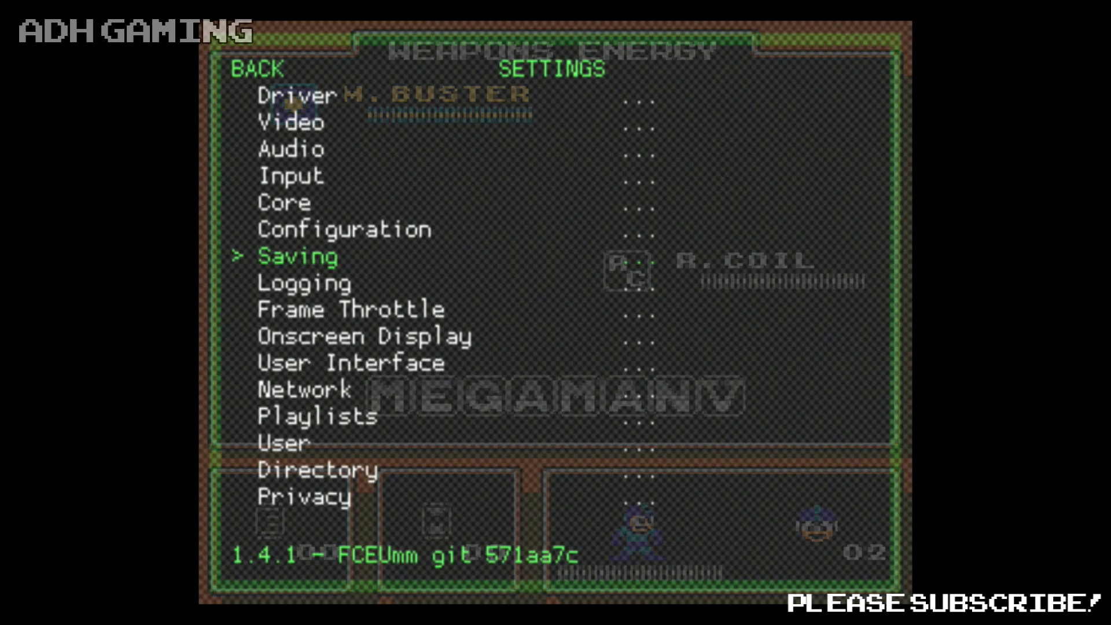
key("Down")
key("Down")
key("Down")
key("Down")
key("Down")
key("Down")
key("Down")
key("Down")
key("Down")
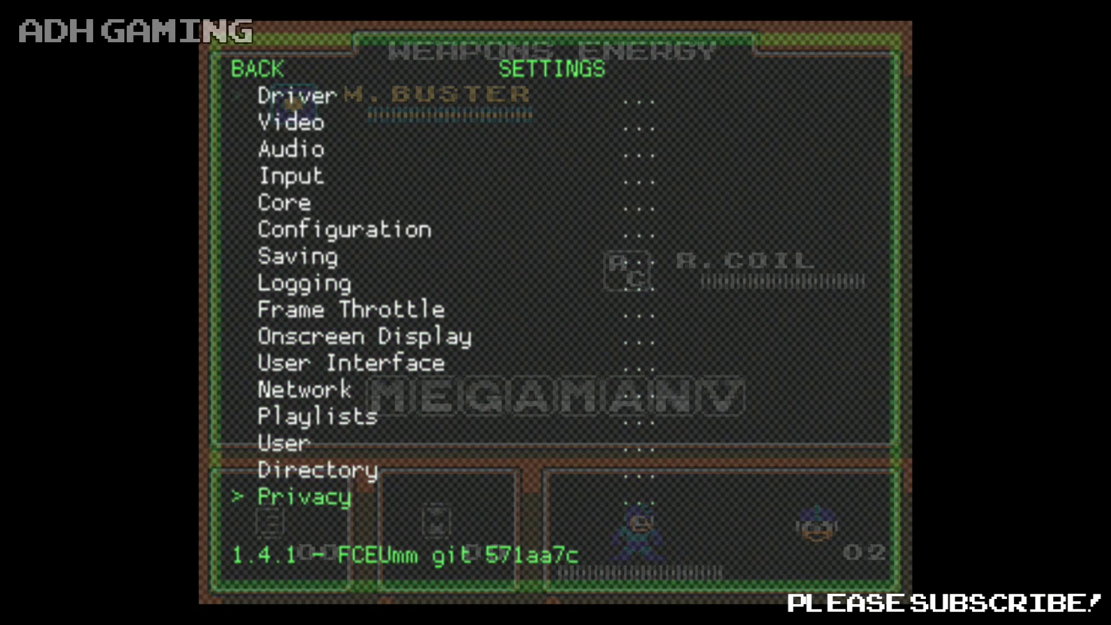
key("Down")
key("Down")
key("Down")
key("BackSpace")
key("Down")
key("Down")
key("Down")
key("Down")
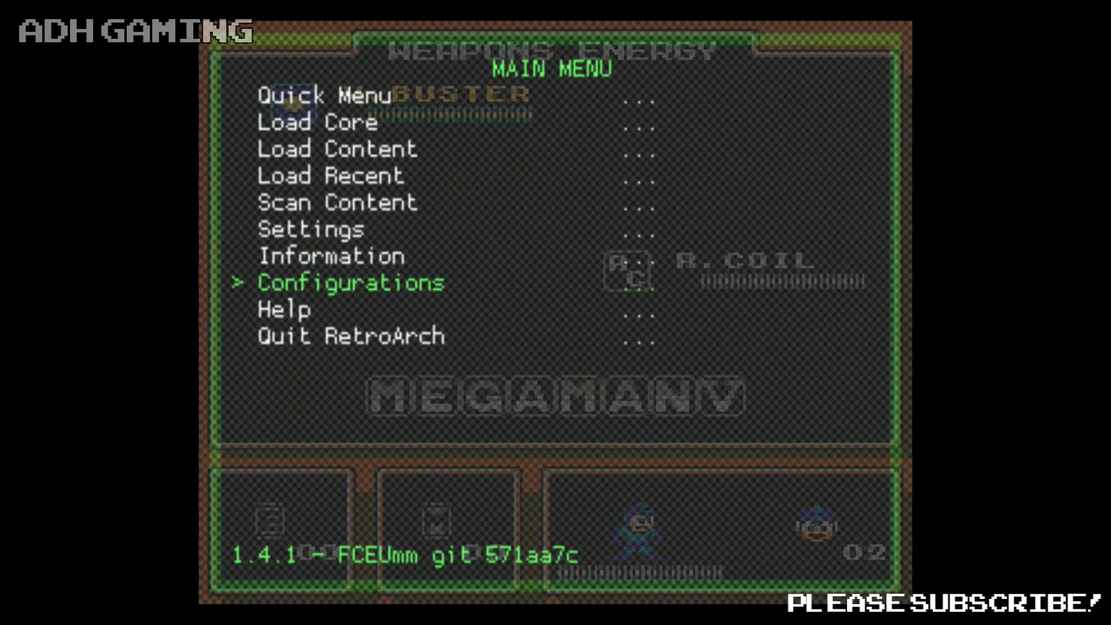
key("F1")
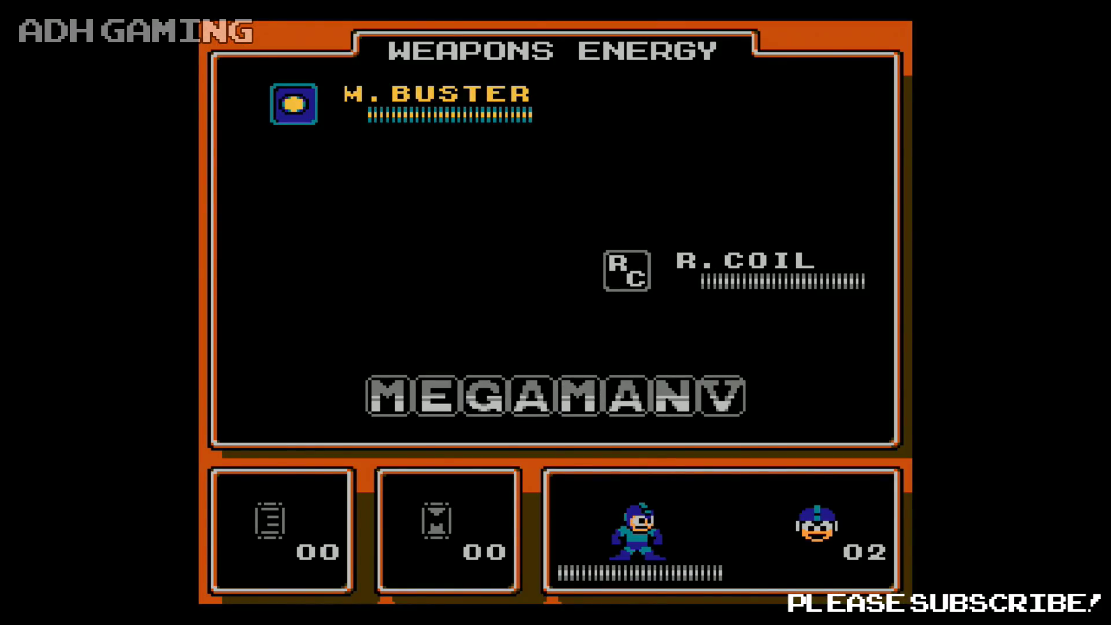
key("Escape")
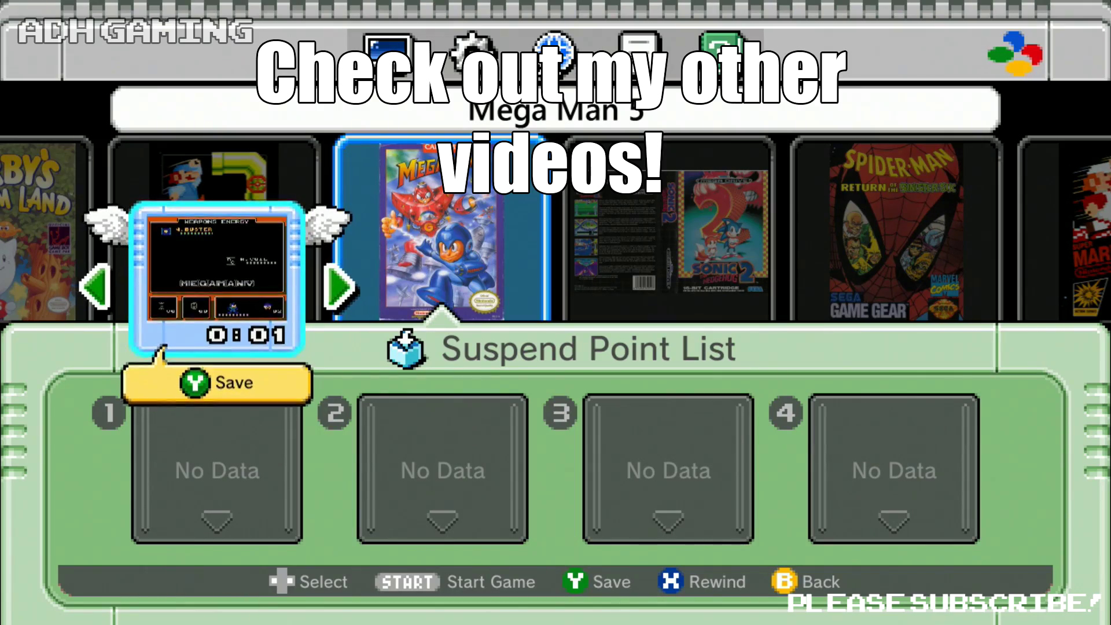
Step: Save Mega Man 5's suspend point to slot 1, close the list, and browse the game carousel
key("a")
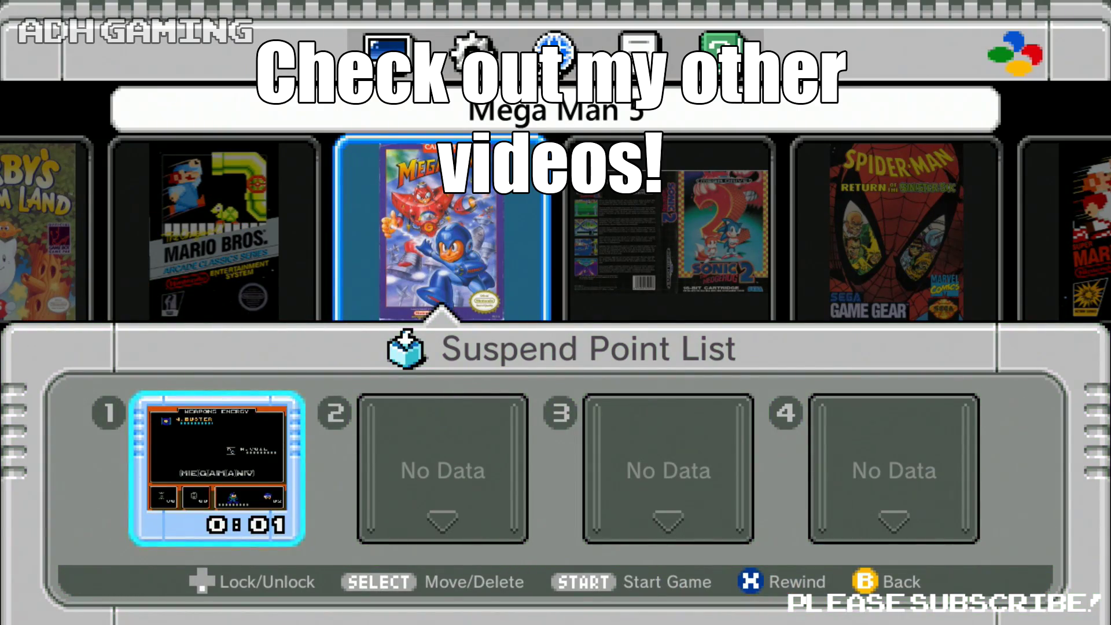
key("Escape")
key("Left")
key("Left")
key("Left")
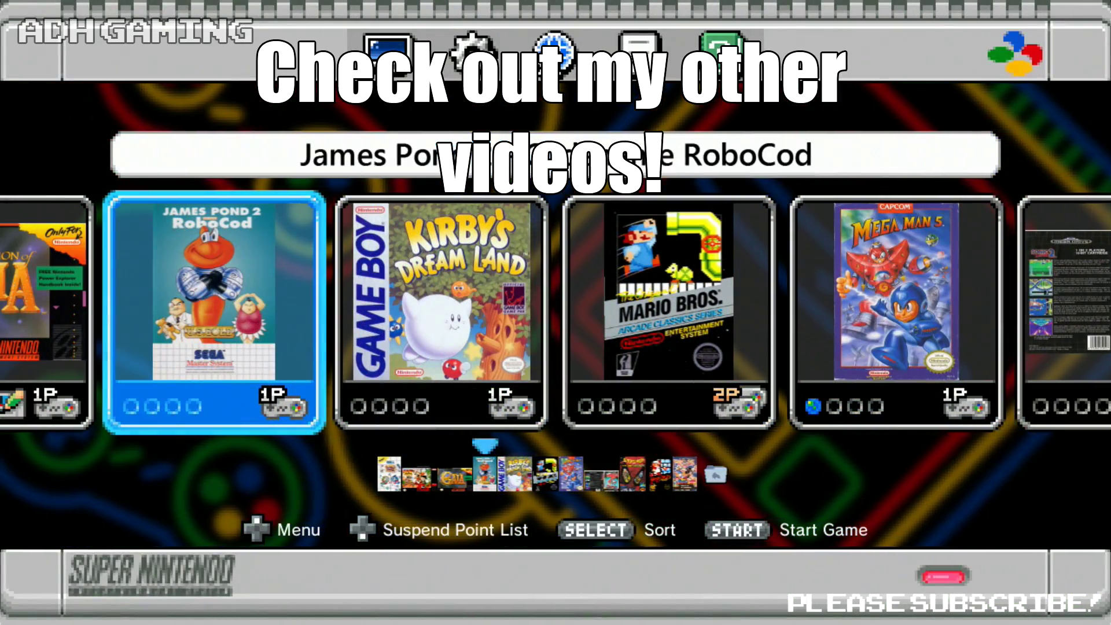
key("Right")
key("Right")
key("Right")
key("Right")
key("Left")
key("Left")
key("Left")
key("Left")
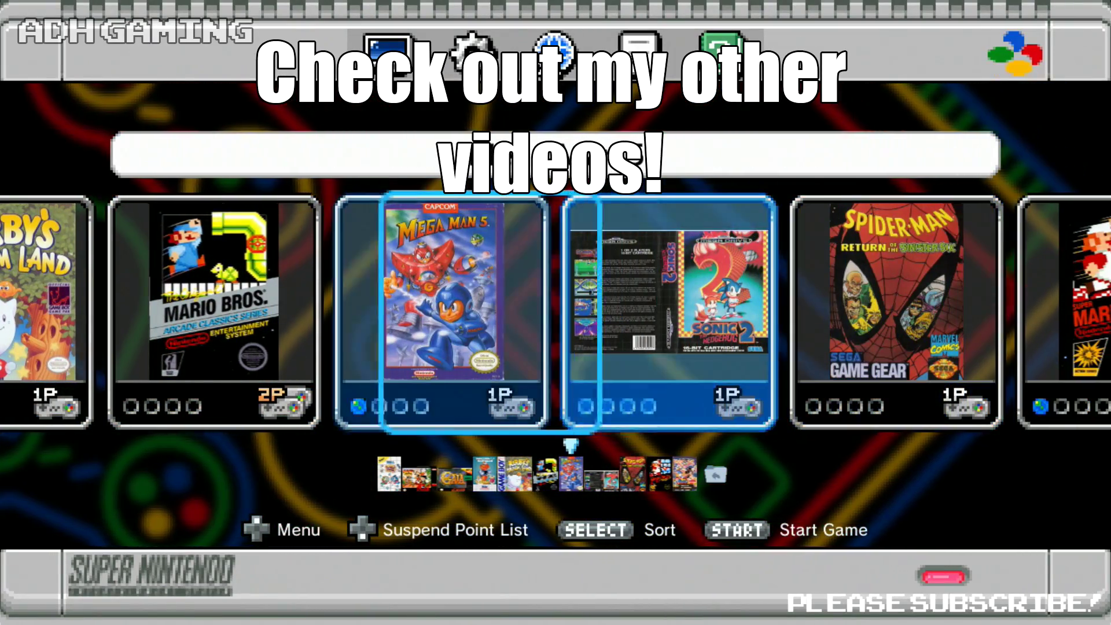